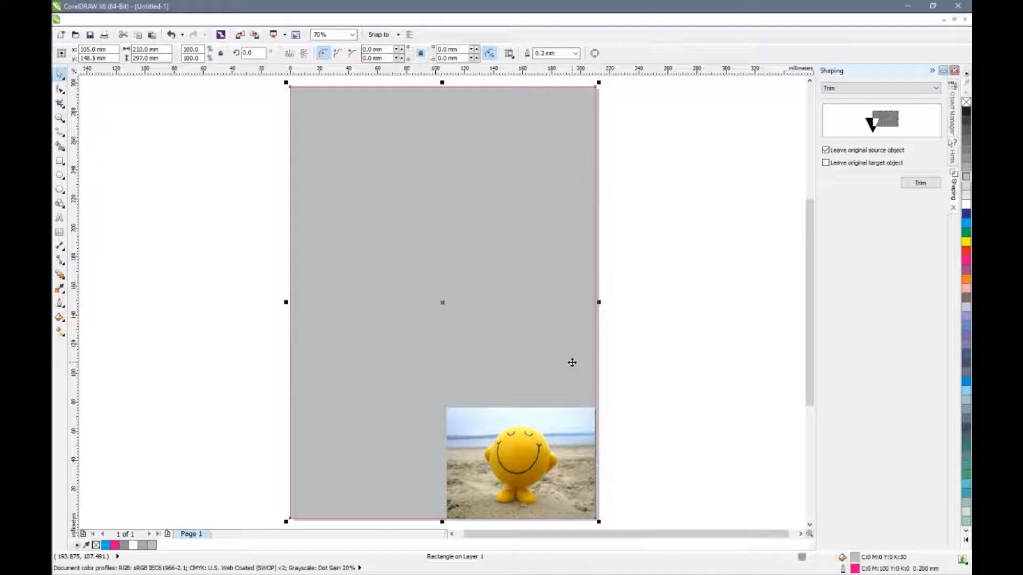
# Replace the light grey page-size rectangle with a pasted copy in front of the smiley photo.
pyautogui.click(640, 326)
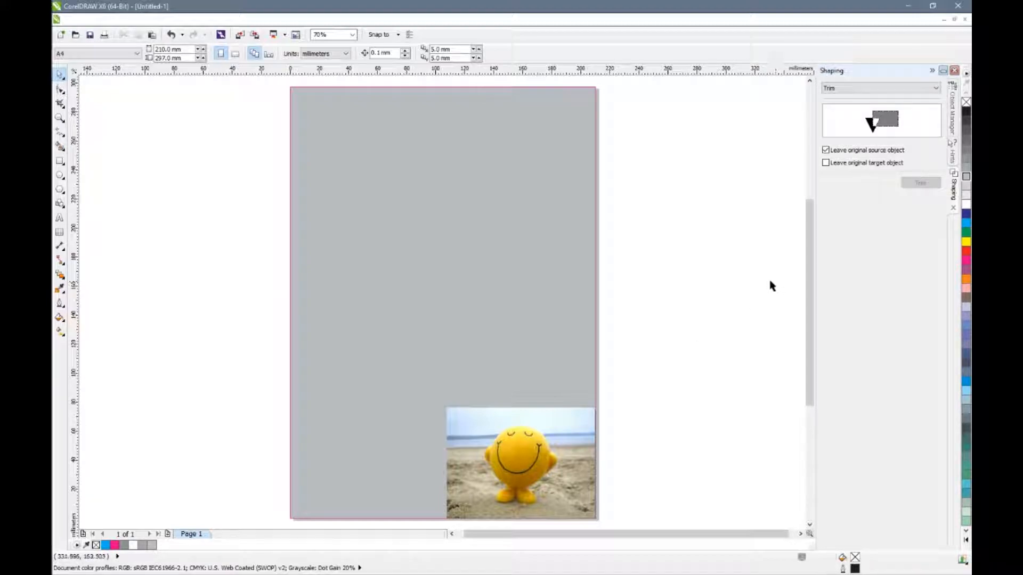
pyautogui.click(511, 222)
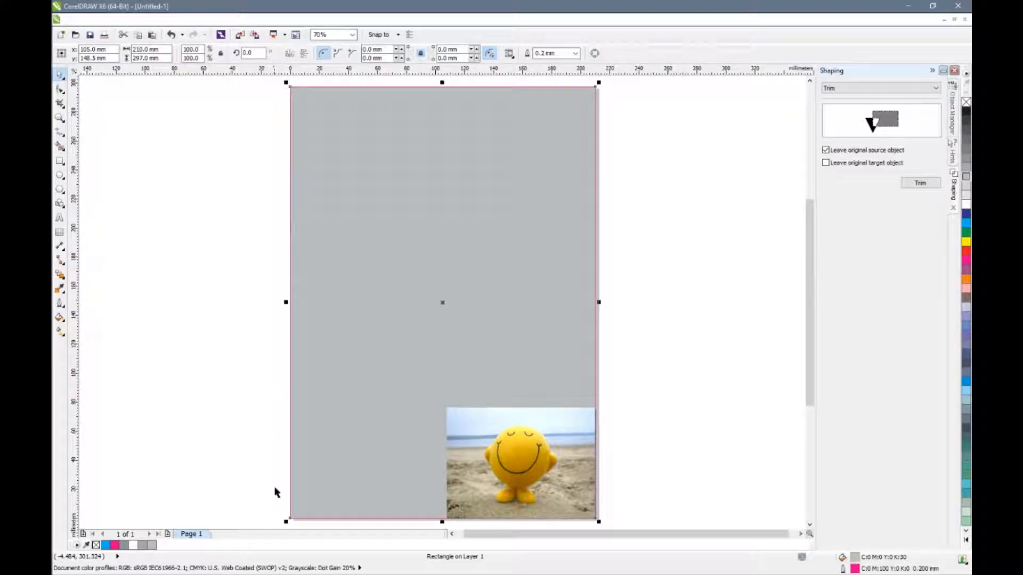
pyautogui.click(643, 279)
pyautogui.click(480, 278)
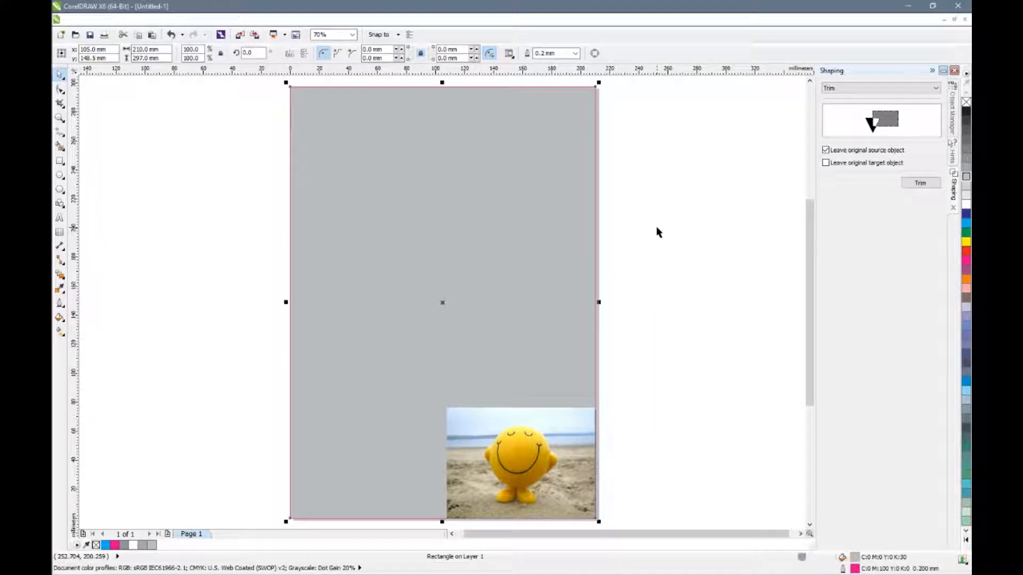
pyautogui.rightClick(462, 200)
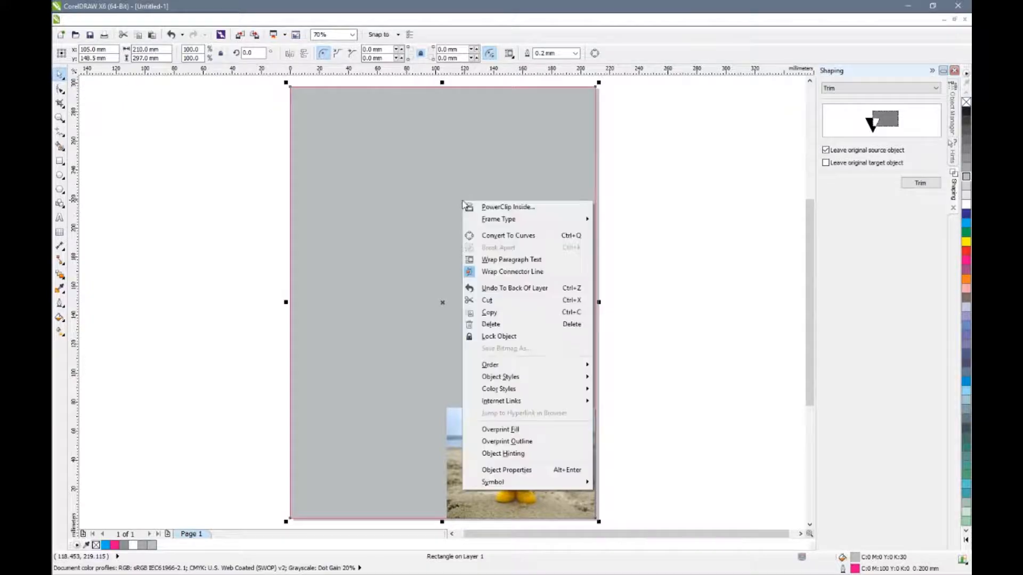
pyautogui.click(503, 312)
pyautogui.press('Delete')
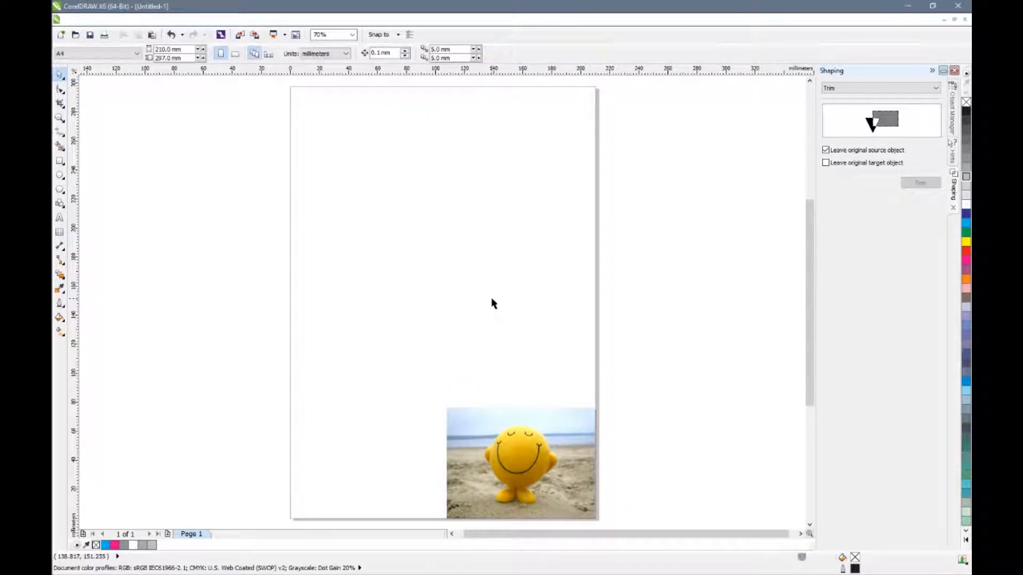
pyautogui.rightClick(493, 301)
pyautogui.click(517, 370)
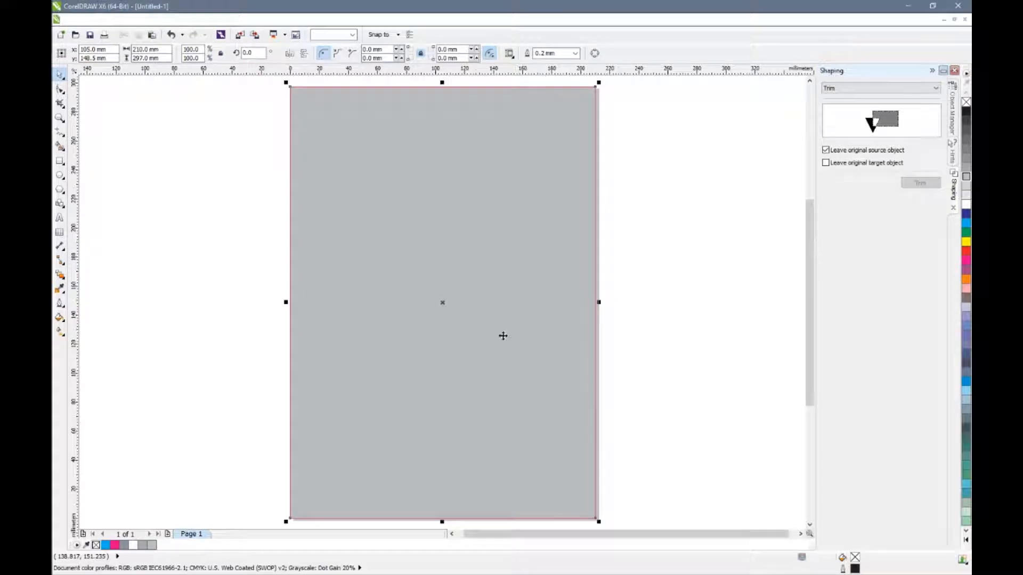
# Fill the front page-size rectangle with 60% black to tell it apart from the light grey one.
pyautogui.rightClick(471, 274)
pyautogui.moveTo(514, 435)
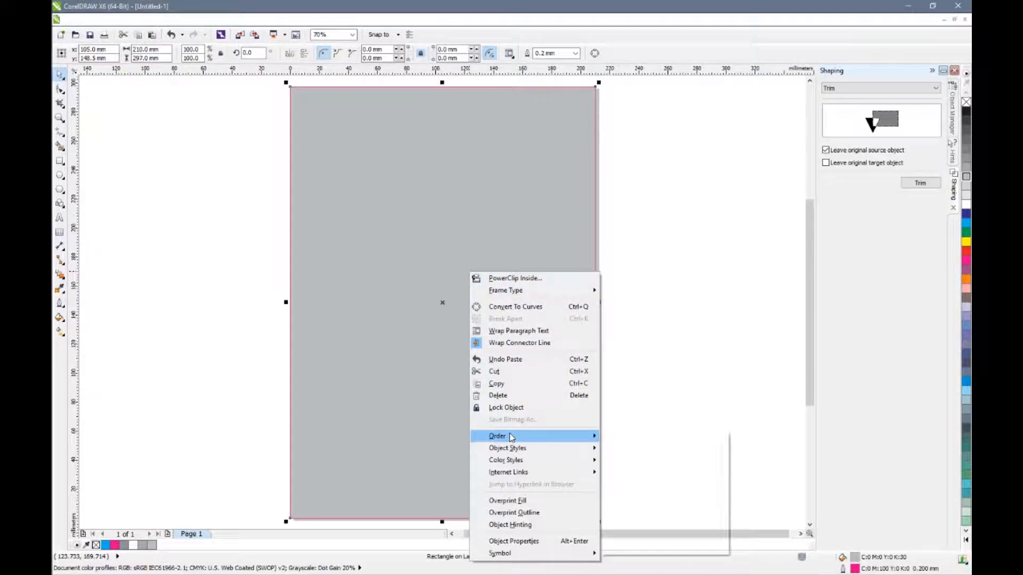
pyautogui.click(648, 326)
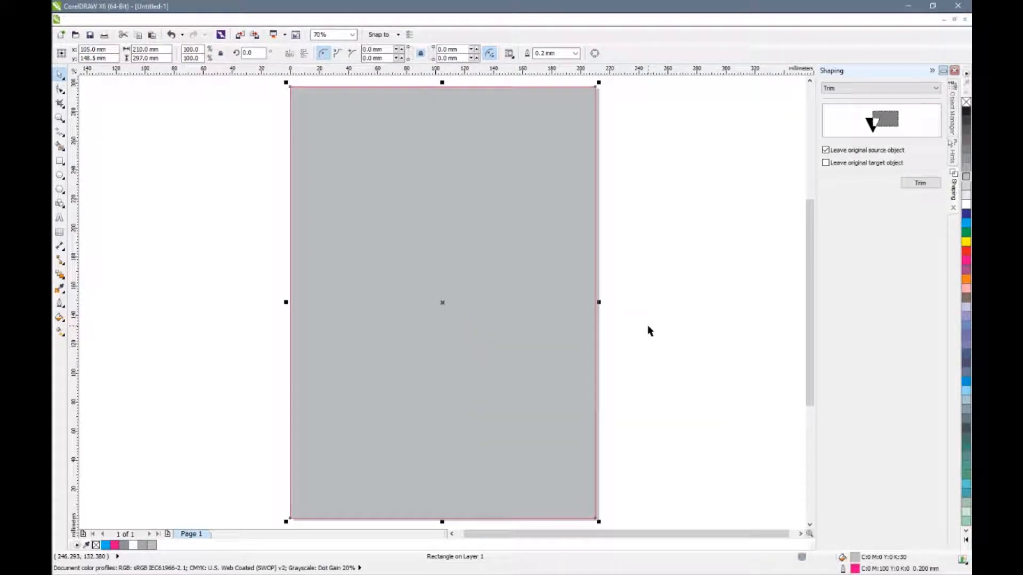
pyautogui.click(649, 330)
pyautogui.click(493, 278)
pyautogui.click(966, 149)
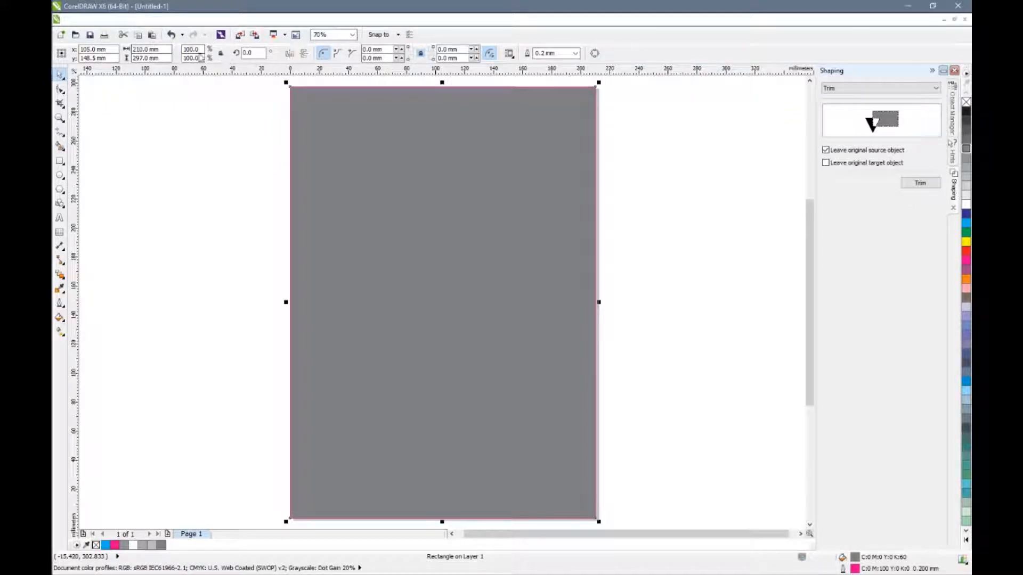
# Set the dark grey rectangle's size to 216 mm wide and 303 mm high for a 3 mm bleed.
pyautogui.doubleClick(140, 49)
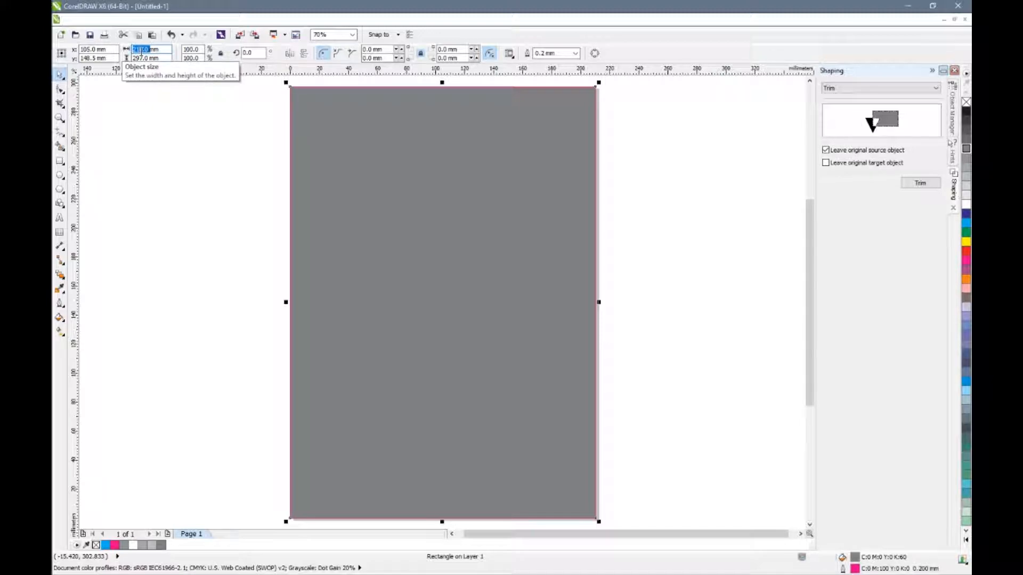
pyautogui.write('216')
pyautogui.press('Return')
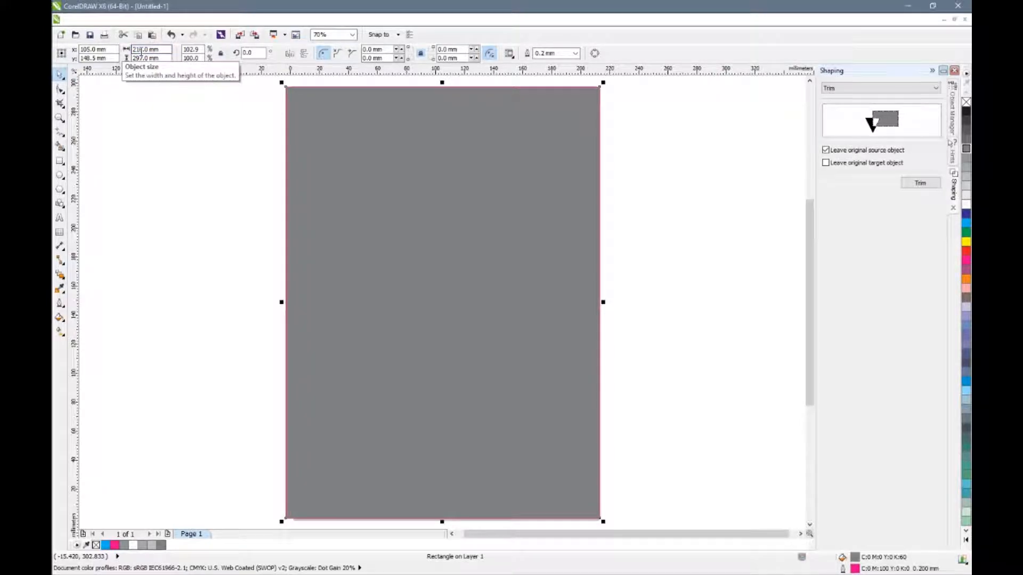
pyautogui.doubleClick(145, 58)
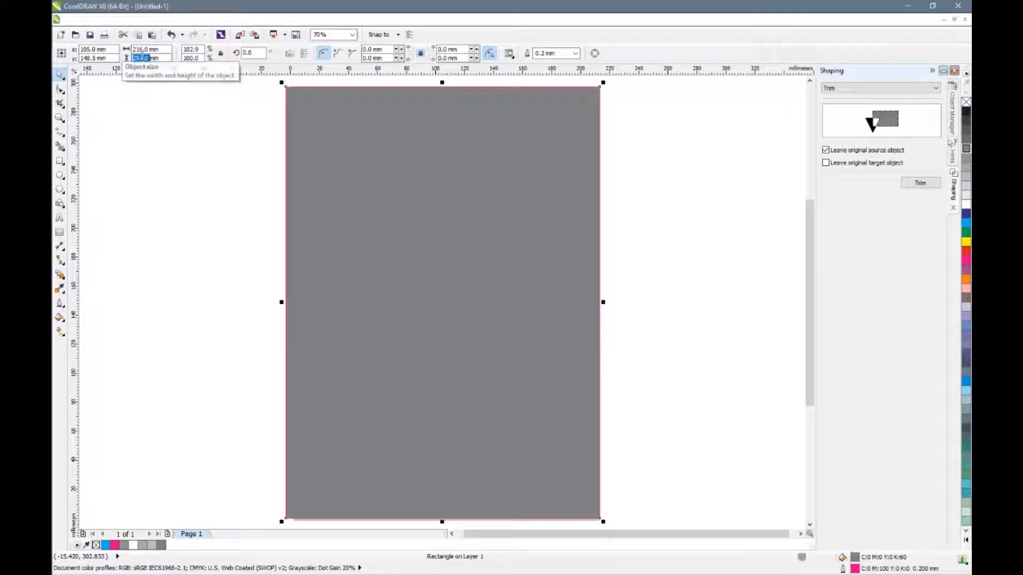
pyautogui.write('303')
pyautogui.press('Return')
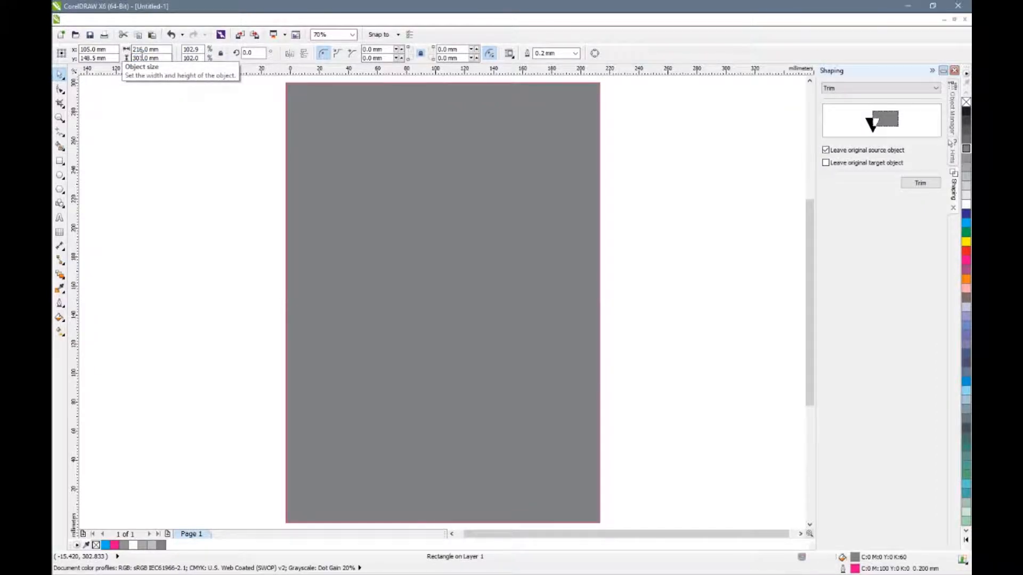
# Reorder the stack so the smiley photo is in front, the light grey rectangle behind it and the larger dark grey one at the back.
pyautogui.hotkey('ctrl', 'z')
pyautogui.hotkey('ctrl', 'z')
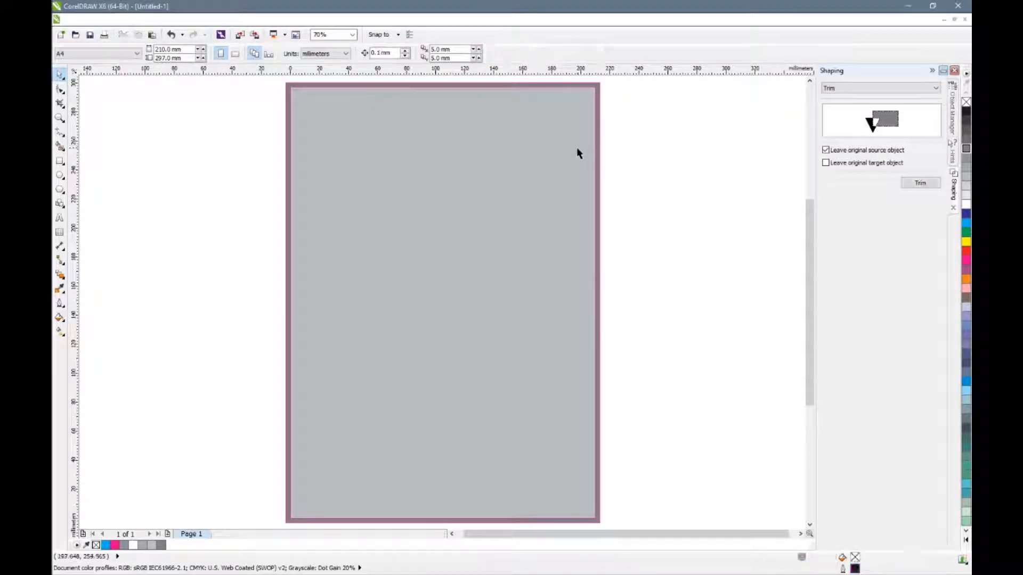
pyautogui.hotkey('ctrl', 'shift', 'z')
pyautogui.hotkey('ctrl', 'shift', 'z')
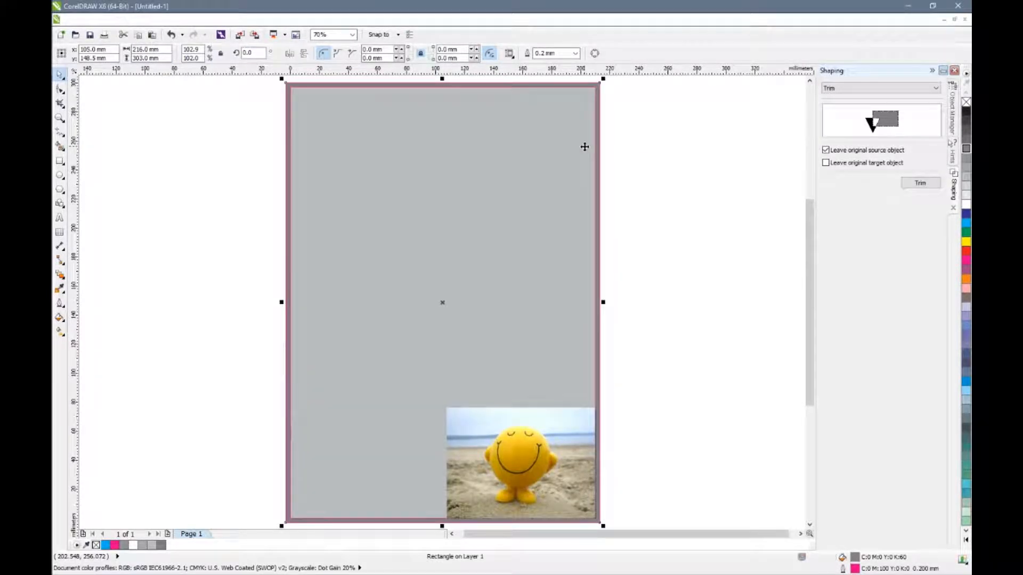
pyautogui.click(672, 160)
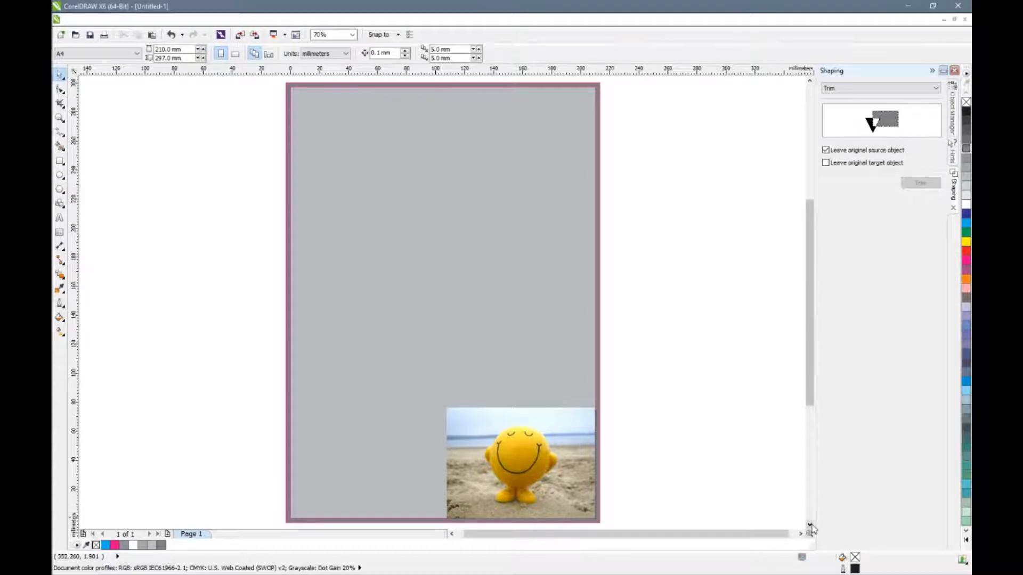
# Try aligning the smiley photo to the right and bottom edges of the outer dark grey rectangle, and undo it.
pyautogui.scroll(-3, 809, 525)
pyautogui.click(572, 381)
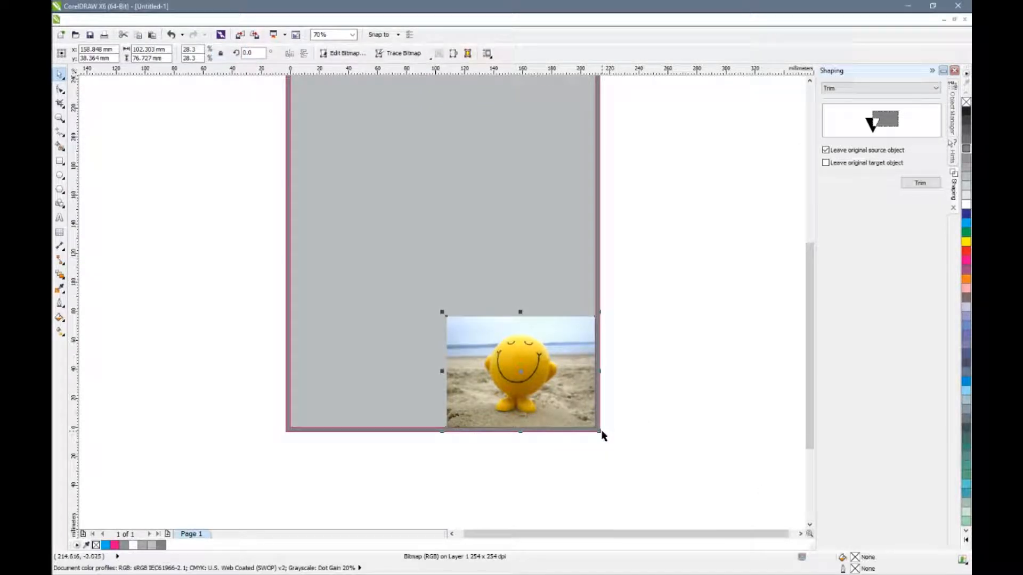
pyautogui.keyDown('shift'); pyautogui.click(540, 288); pyautogui.keyUp('shift')
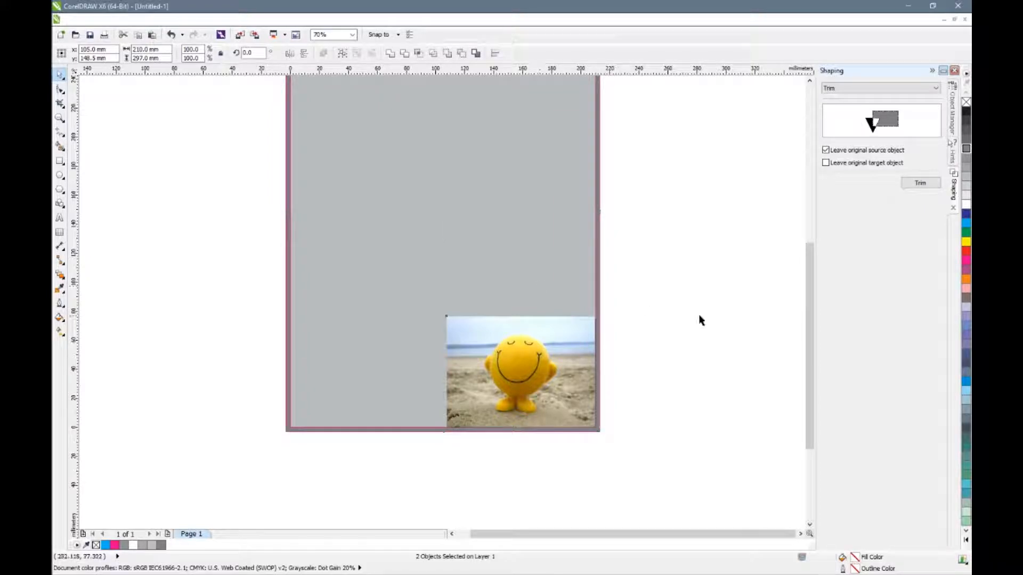
pyautogui.click(591, 322)
pyautogui.keyDown('shift'); pyautogui.click(600, 344); pyautogui.keyUp('shift')
pyautogui.press('r')
pyautogui.press('b')
pyautogui.click(674, 367)
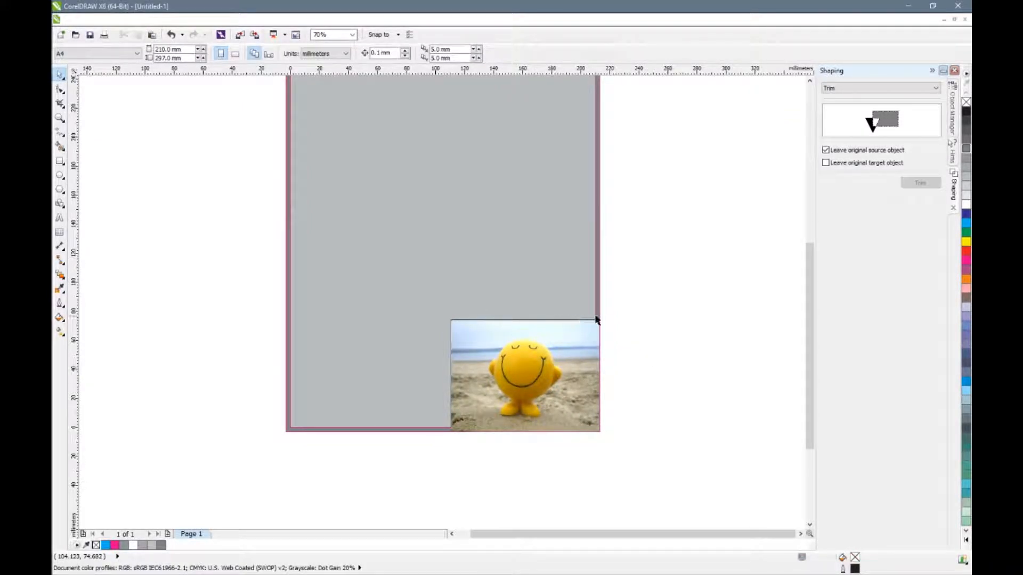
pyautogui.click(510, 368)
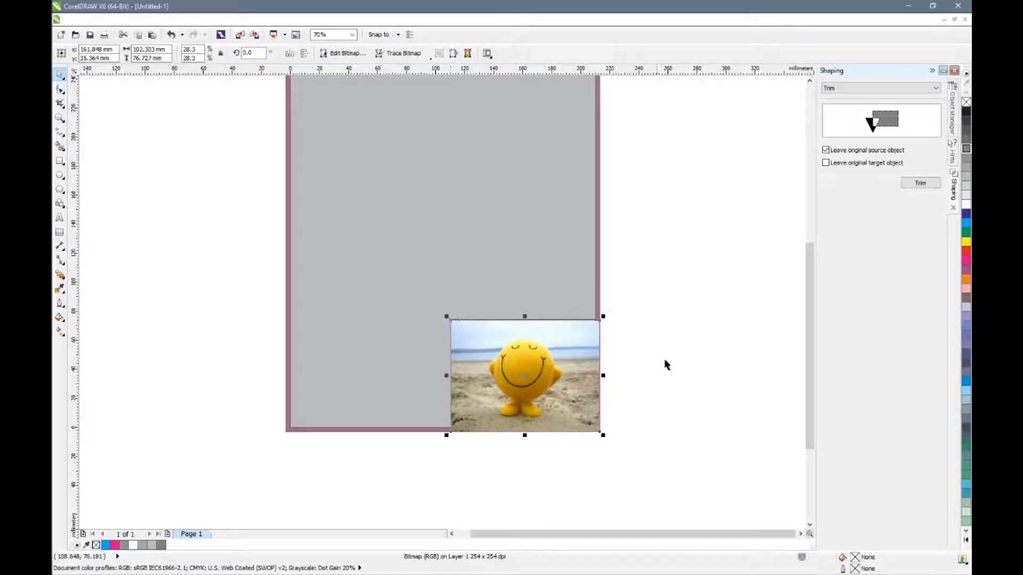
pyautogui.hotkey('ctrl', 'z')
pyautogui.hotkey('ctrl', 'z')
# Scale the smiley photo proportionally to about 105 × 79 mm so its lower-right corner meets the outer dark grey rectangle's corner.
pyautogui.click(635, 364)
pyautogui.click(547, 359)
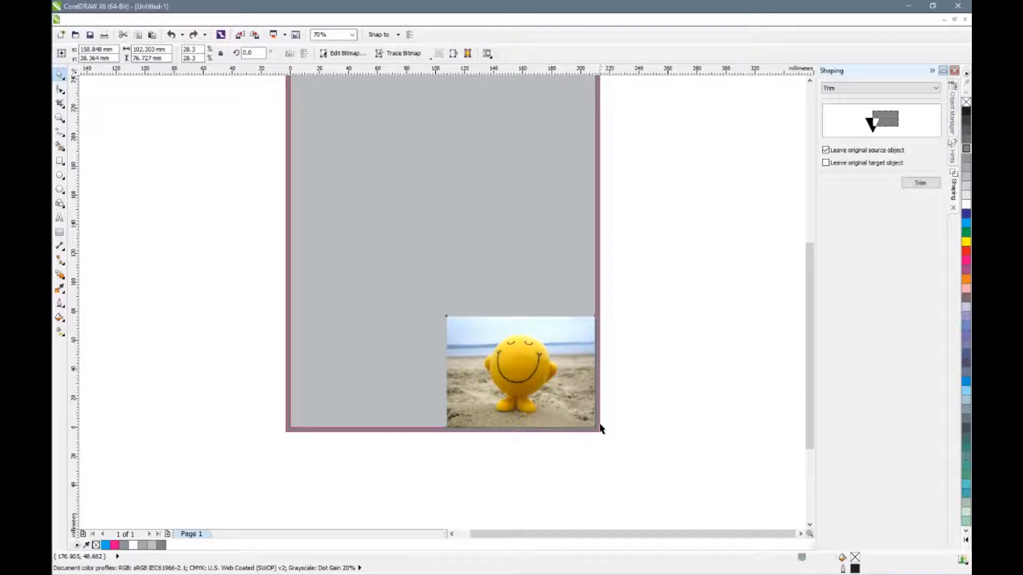
pyautogui.click(653, 423)
pyautogui.click(552, 395)
pyautogui.moveTo(597, 430)
pyautogui.mouseDown()
pyautogui.moveTo(607, 441)
pyautogui.moveTo(600, 432)
pyautogui.mouseUp()
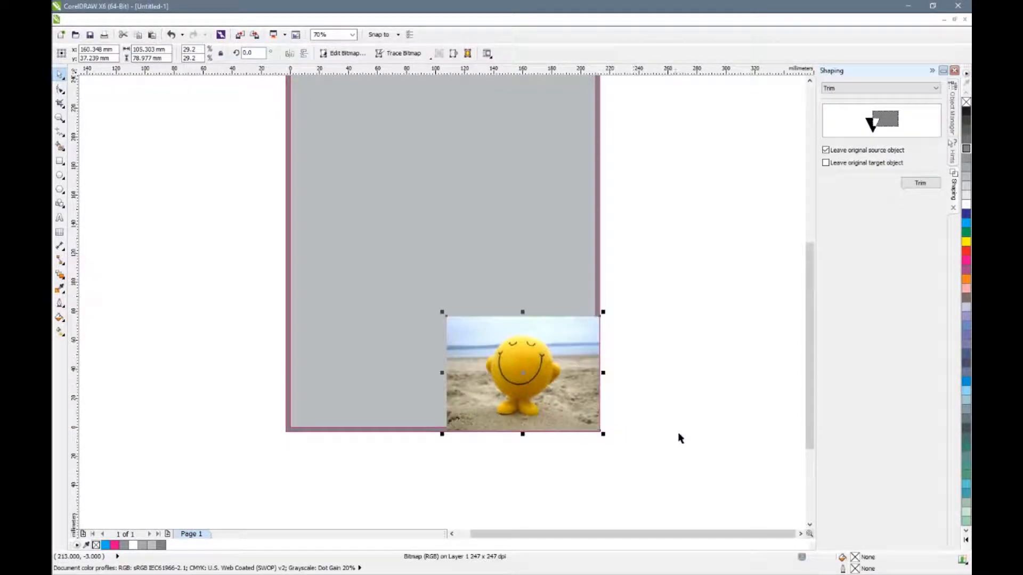
pyautogui.click(679, 438)
pyautogui.click(582, 361)
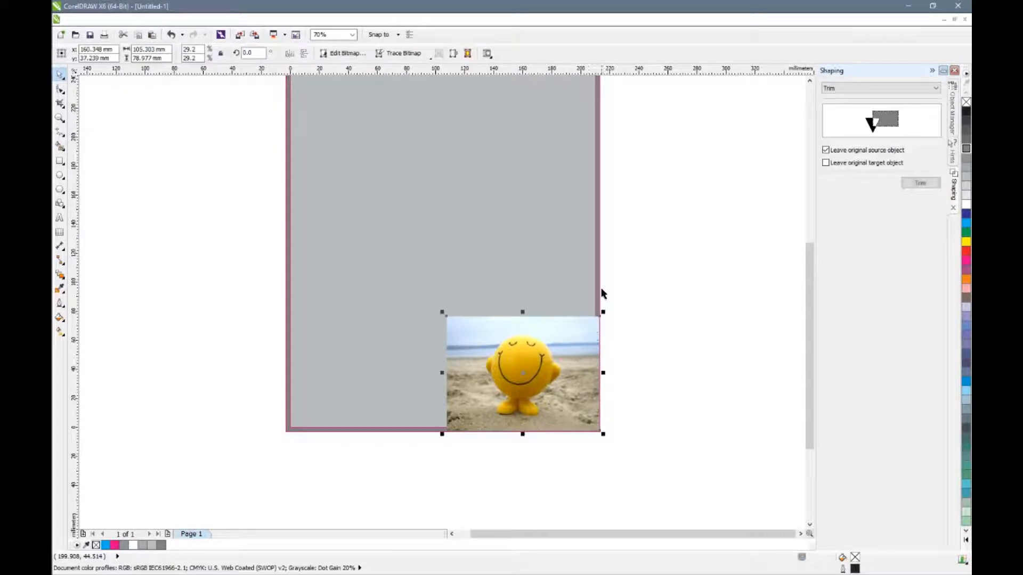
pyautogui.click(598, 272)
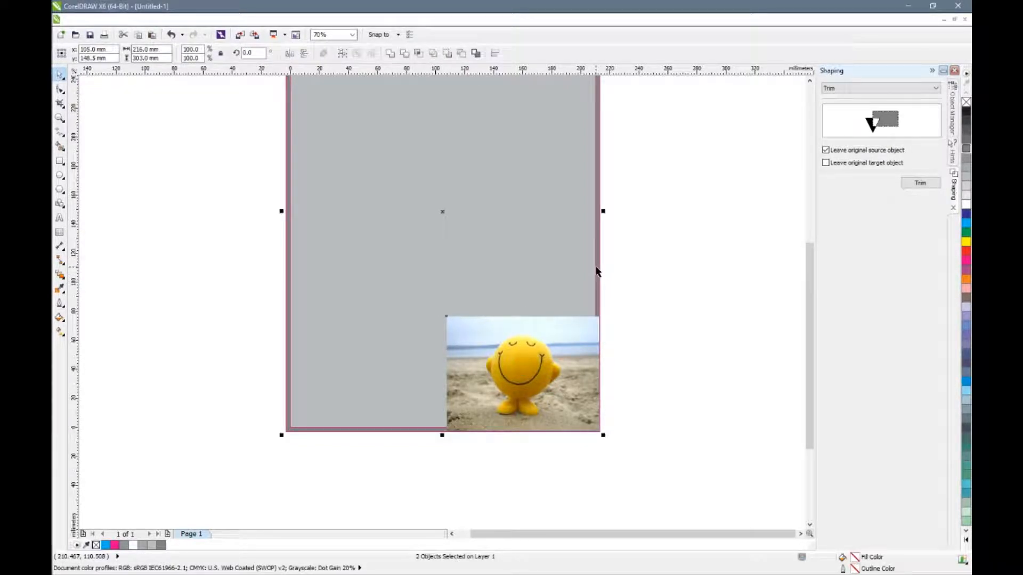
pyautogui.click(669, 295)
pyautogui.hotkey('shift', 'F4')
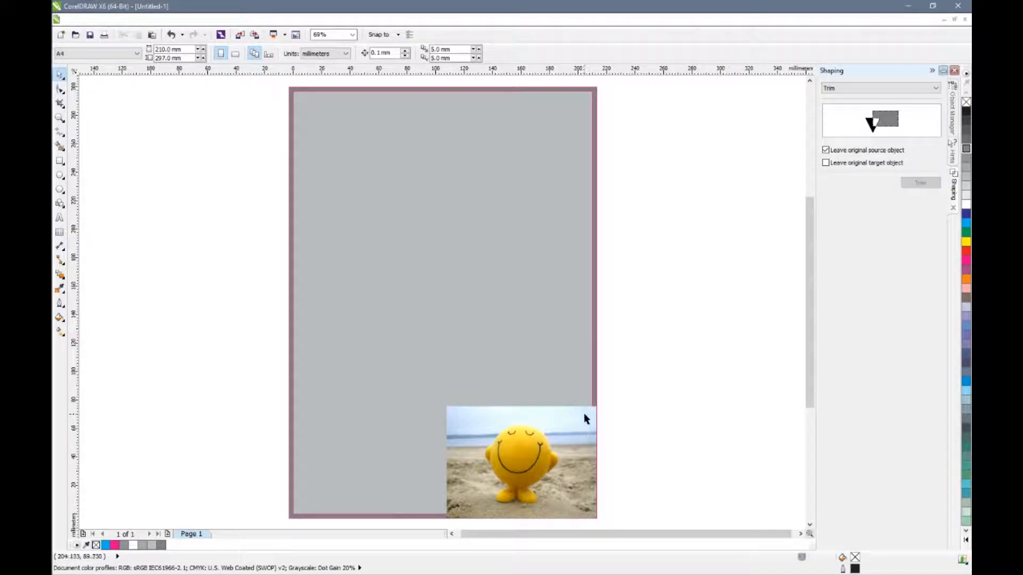
# Draw an unfilled rectangle about 290 × 317 mm around the whole layout and centre it on the page.
pyautogui.click(59, 160)
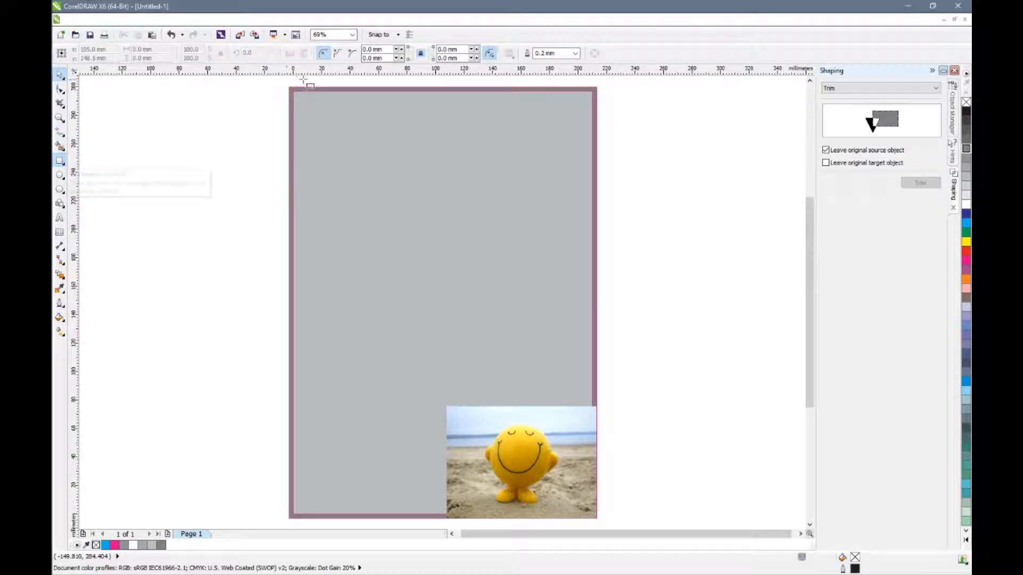
pyautogui.moveTo(247, 82); pyautogui.dragTo(657, 521)
pyautogui.press('p')
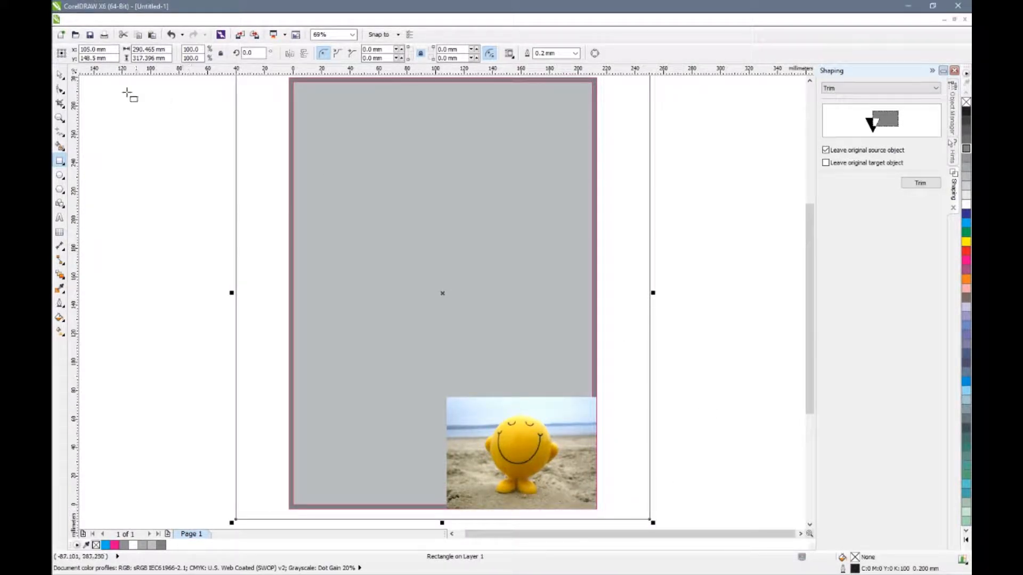
pyautogui.click(61, 77)
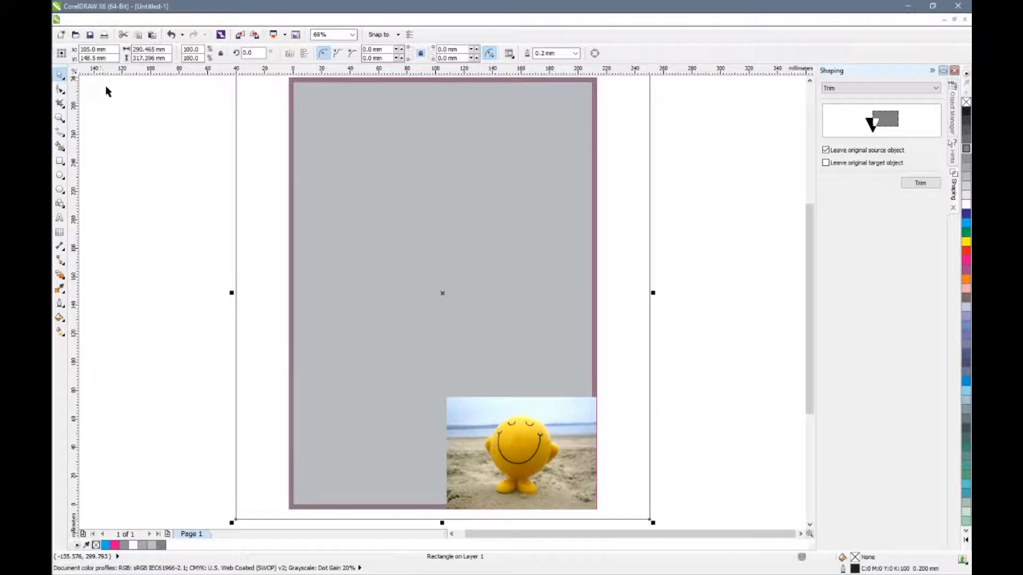
pyautogui.click(119, 108)
pyautogui.press('F4')
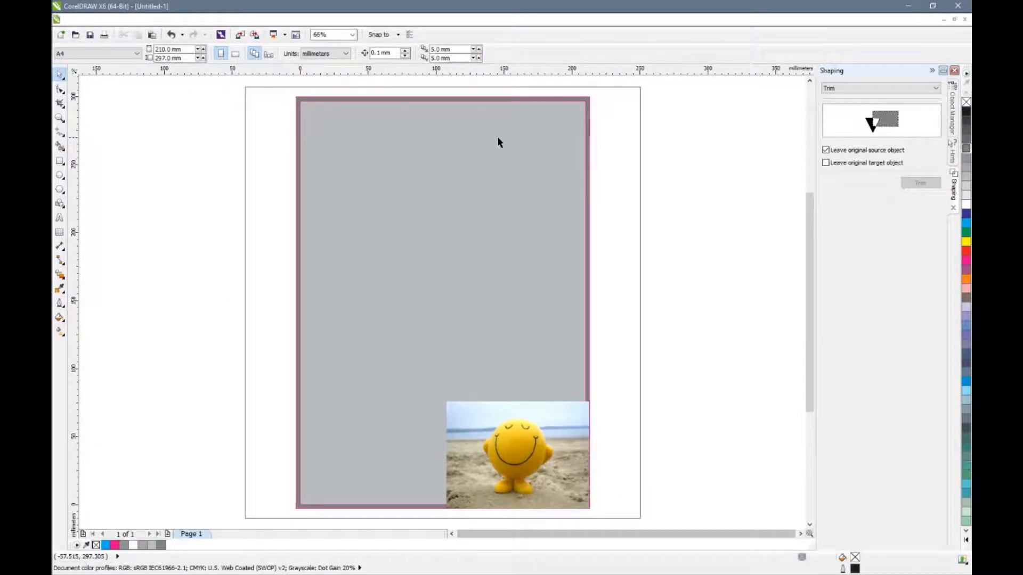
# Trim the large surrounding rectangle with the light grey page-size rectangle, keeping the source object.
pyautogui.click(519, 131)
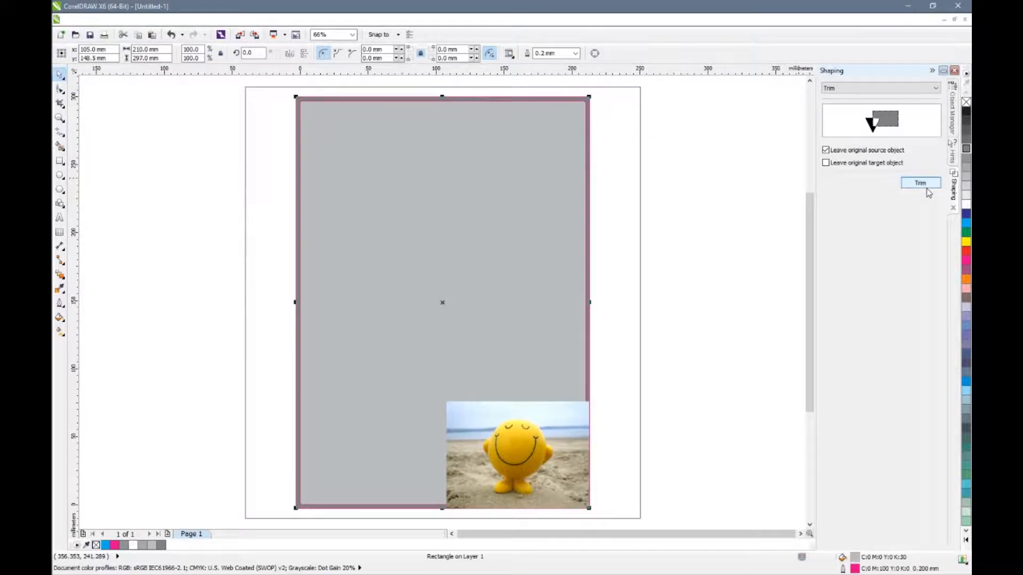
pyautogui.click(926, 187)
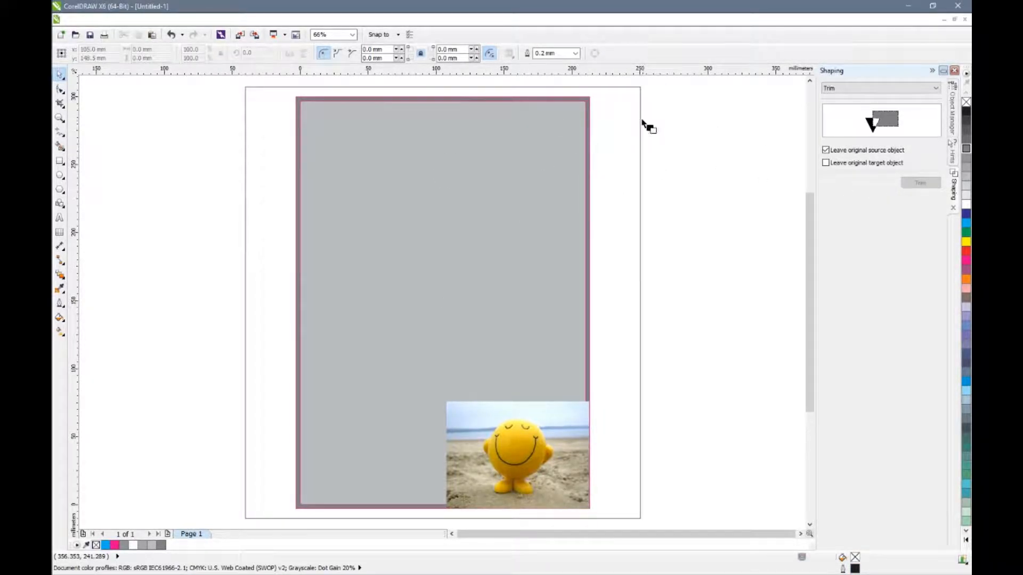
pyautogui.click(640, 114)
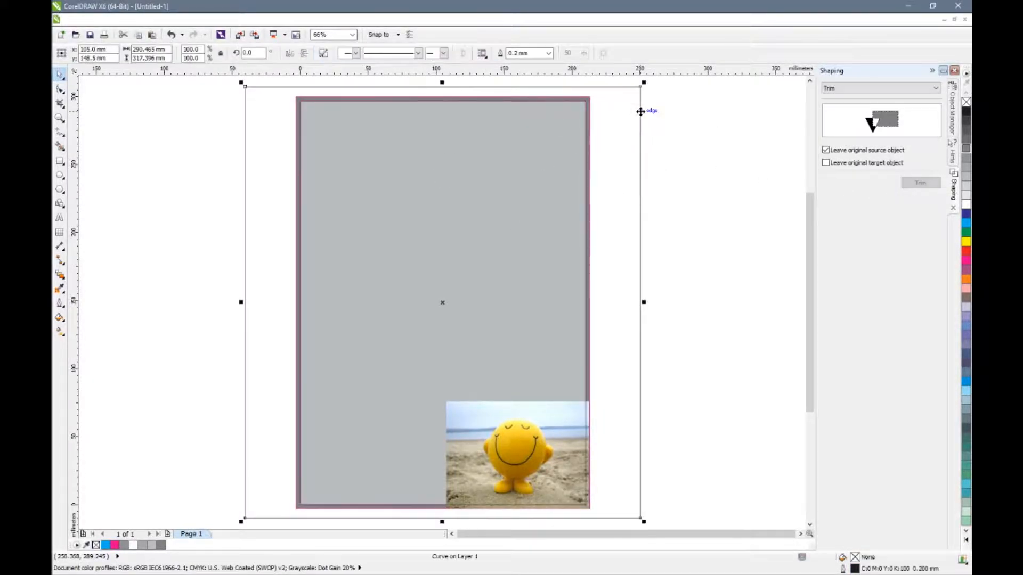
pyautogui.click(690, 142)
# Give the trimmed surrounding frame a white fill and no outline so it masks the bleed area.
pyautogui.click(641, 97)
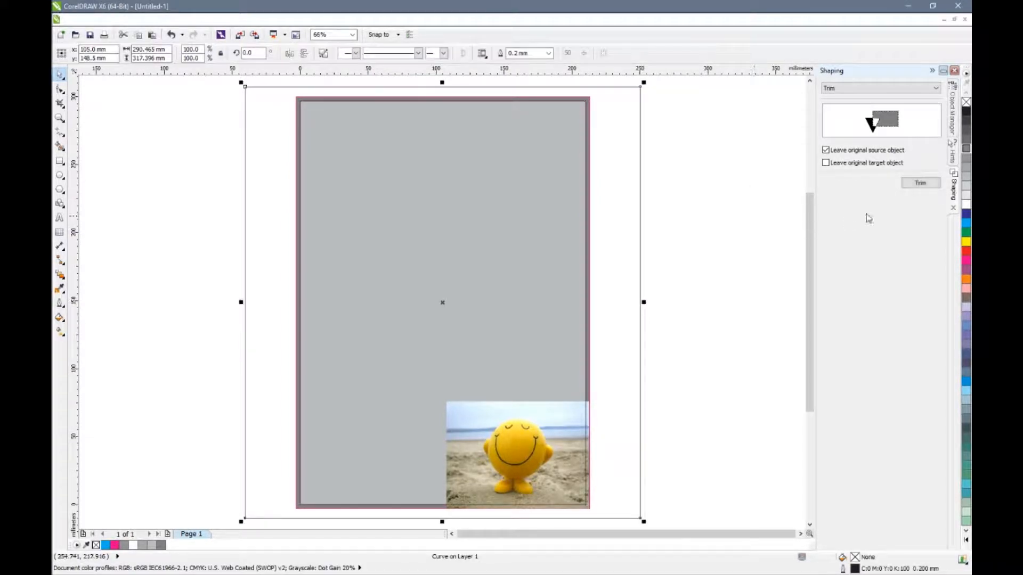
pyautogui.click(964, 204)
pyautogui.rightClick(965, 103)
pyautogui.click(760, 194)
# Fill the trimmed frame with 30% black and move it about 166 mm left and 25 mm down, off the bleed area.
pyautogui.click(385, 99)
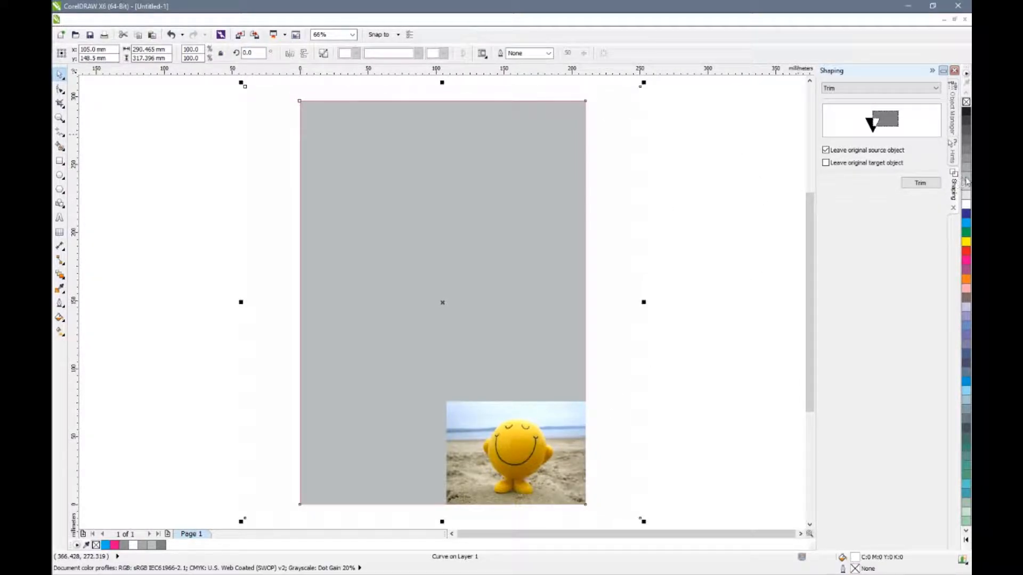
pyautogui.click(963, 181)
pyautogui.moveTo(627, 190); pyautogui.dragTo(400, 223)
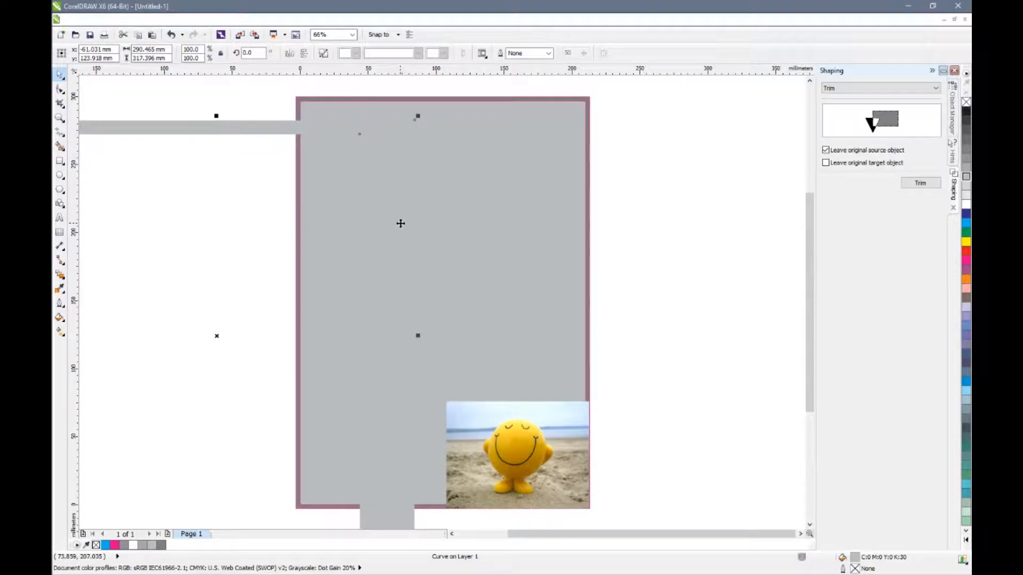
# Fill the trimmed frame with 50% black and move it about 143 mm right and 4 mm up.
pyautogui.click(966, 158)
pyautogui.moveTo(406, 176); pyautogui.dragTo(584, 181)
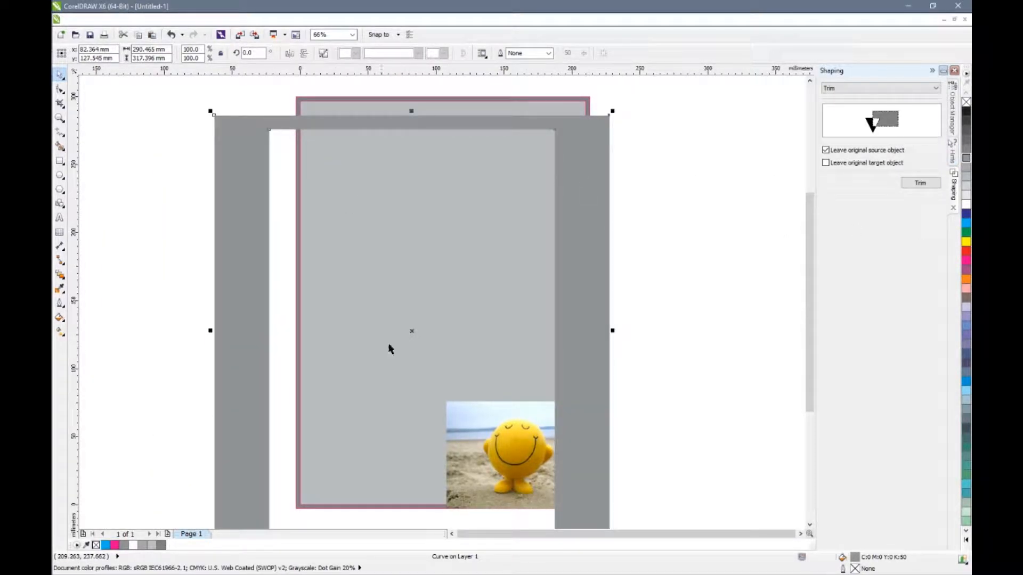
# Undo the trimmed frame's moves and grey fills back to its centred white state.
pyautogui.hotkey('ctrl', 'z')
pyautogui.hotkey('ctrl', 'z')
pyautogui.hotkey('ctrl', 'z')
pyautogui.hotkey('ctrl', 'z')
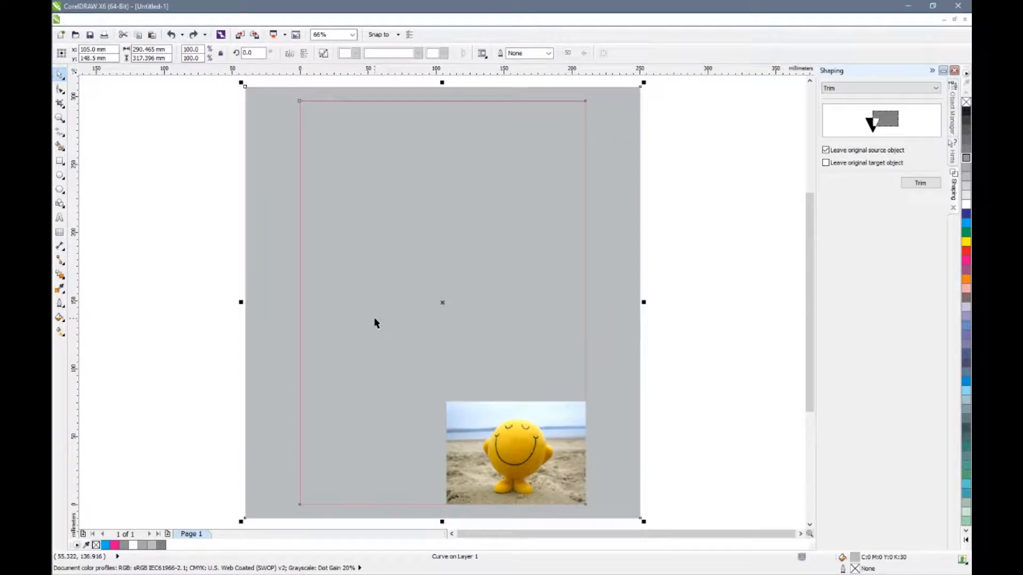
pyautogui.hotkey('ctrl', 'z')
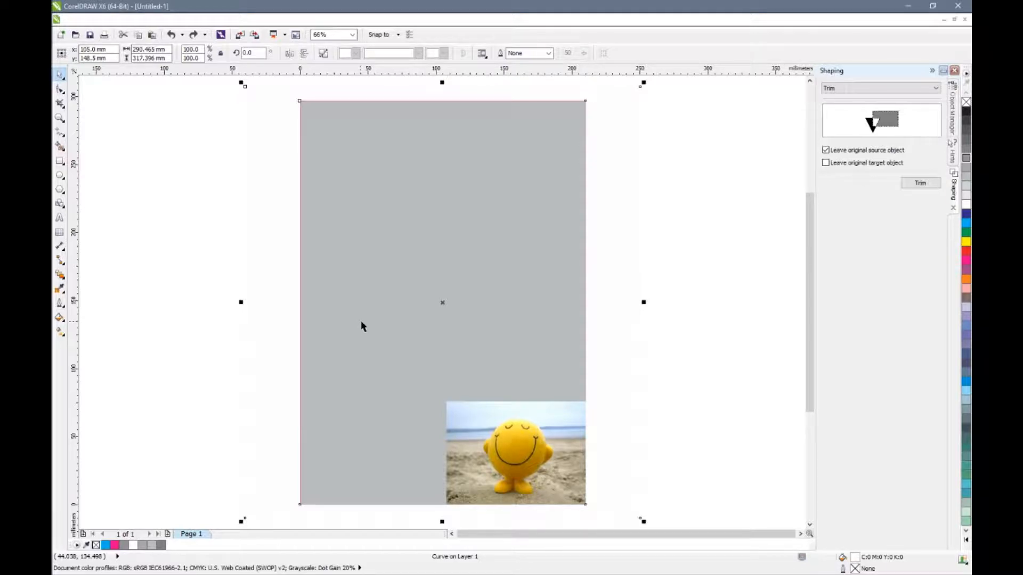
# Delete the white masking frame around the page so the bleed area is uncovered.
pyautogui.click(701, 388)
pyautogui.click(624, 389)
pyautogui.press('Delete')
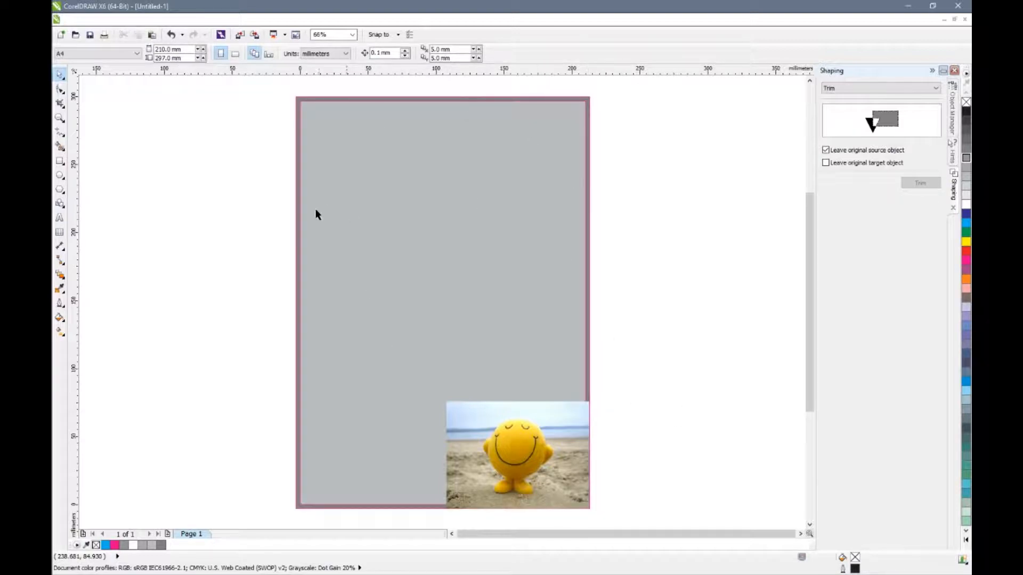
# Start publishing the layout to PDF in the Bleed folder with the file name "with bleed".
pyautogui.click(74, 20)
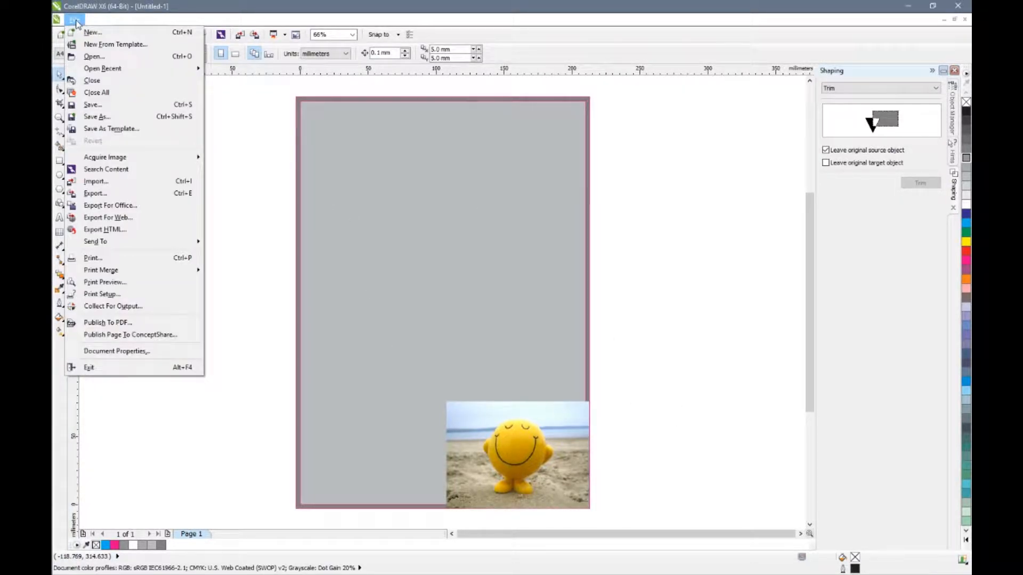
pyautogui.click(99, 323)
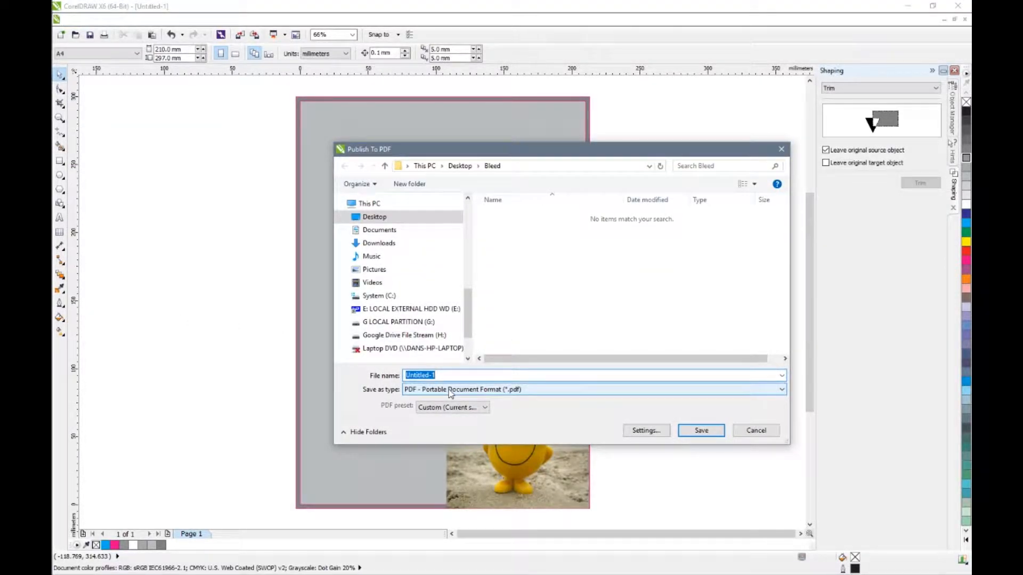
pyautogui.write('with blee')
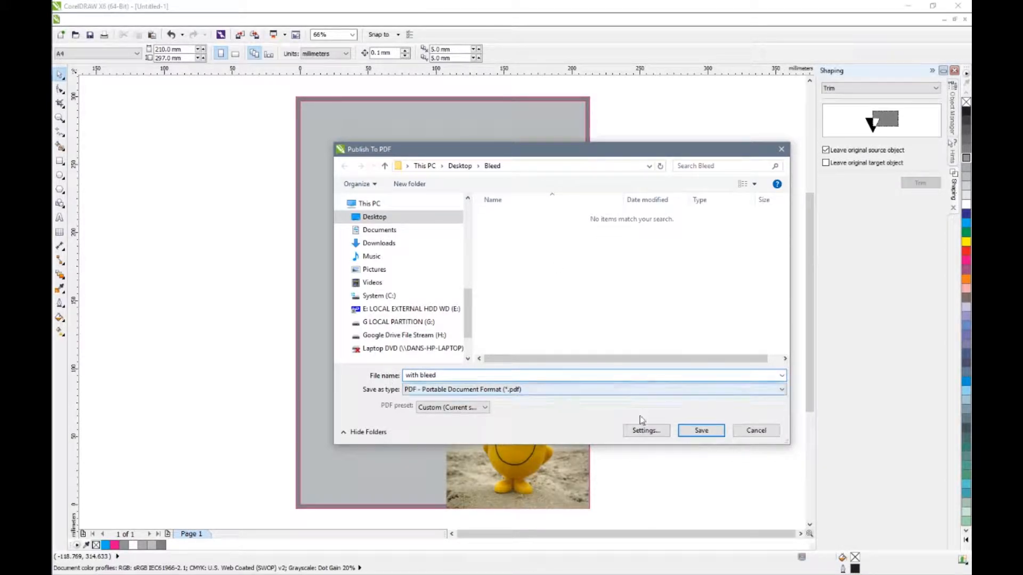
# Enable a bleed limit of 3 mm in the PDF prepress settings and save the PDF.
pyautogui.click(648, 430)
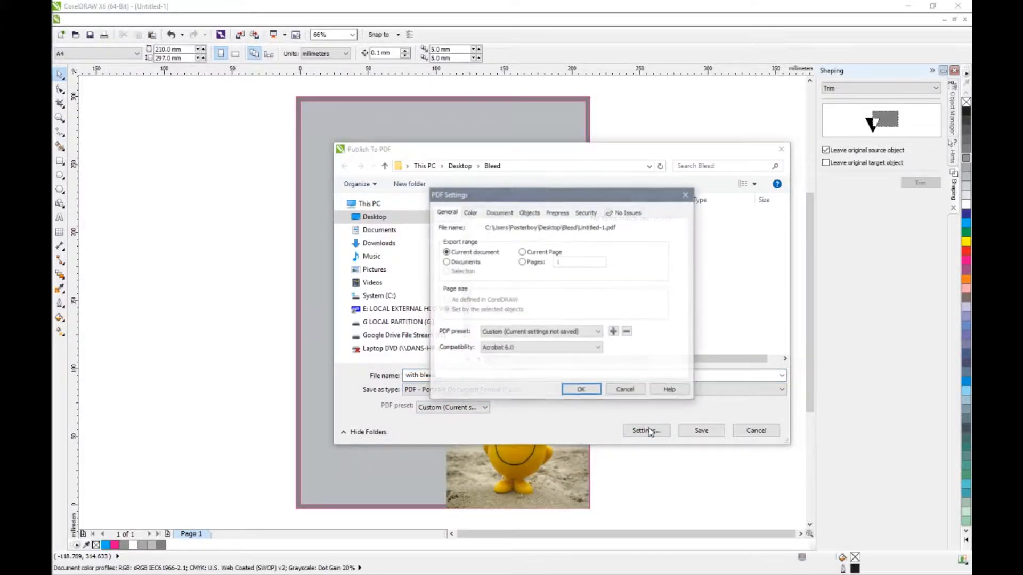
pyautogui.click(558, 212)
pyautogui.click(446, 228)
pyautogui.click(464, 229)
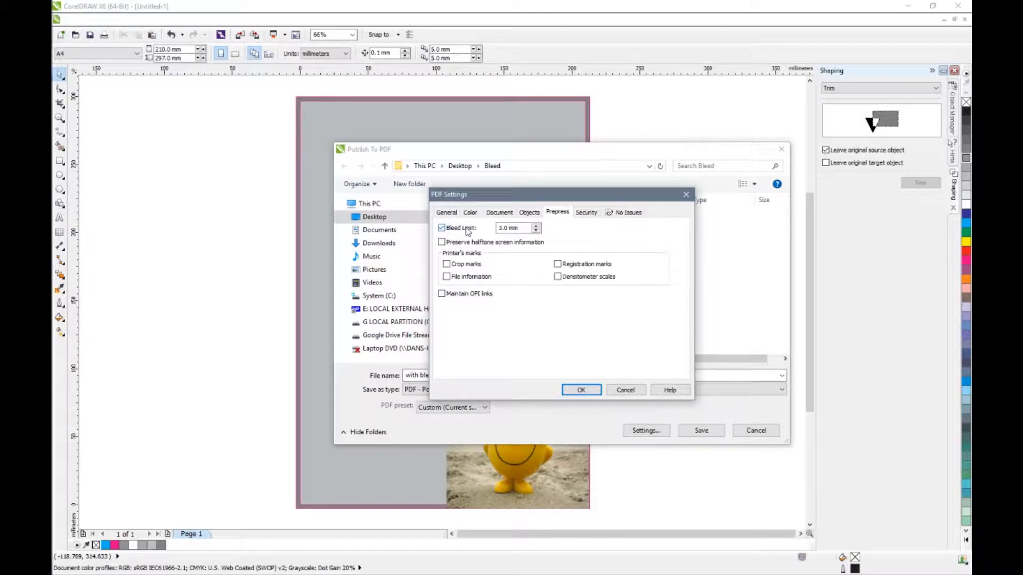
pyautogui.doubleClick(504, 232)
pyautogui.write('10')
pyautogui.doubleClick(504, 229)
pyautogui.write('3')
pyautogui.click(563, 390)
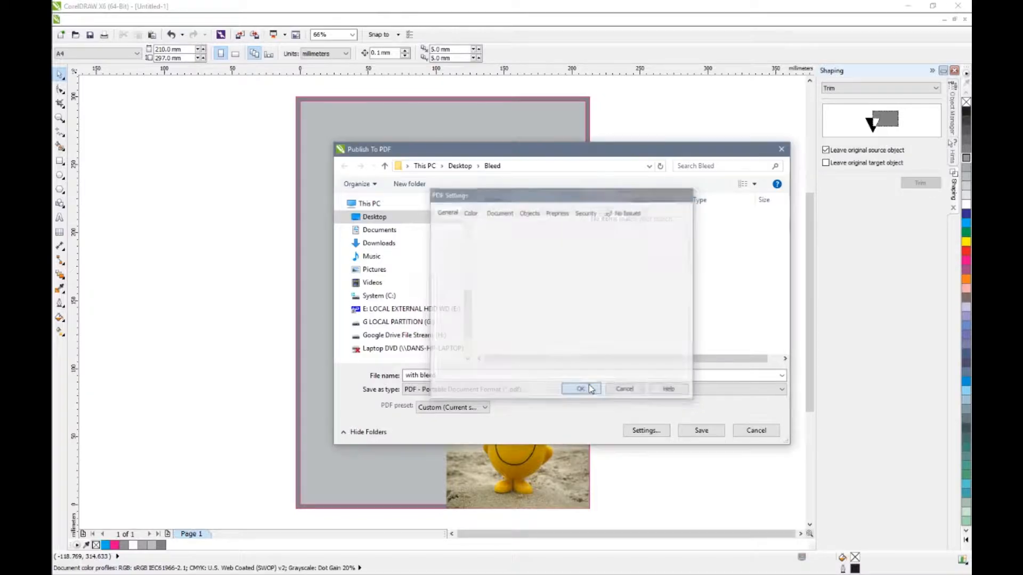
pyautogui.click(702, 431)
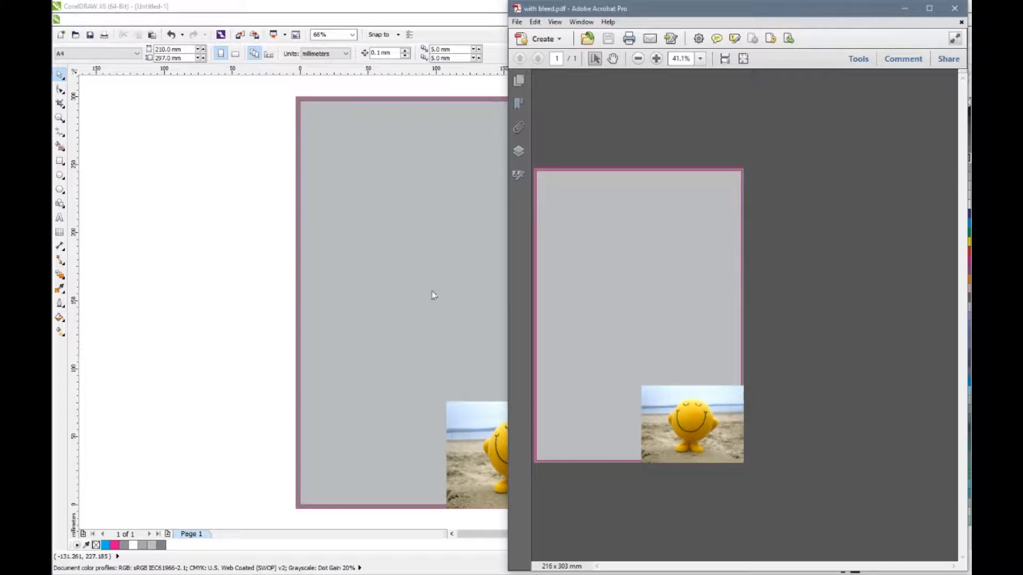
# Switch back to CorelDRAW and start publishing the same layout to PDF with the file name "no bleed".
pyautogui.click(281, 254)
pyautogui.click(75, 23)
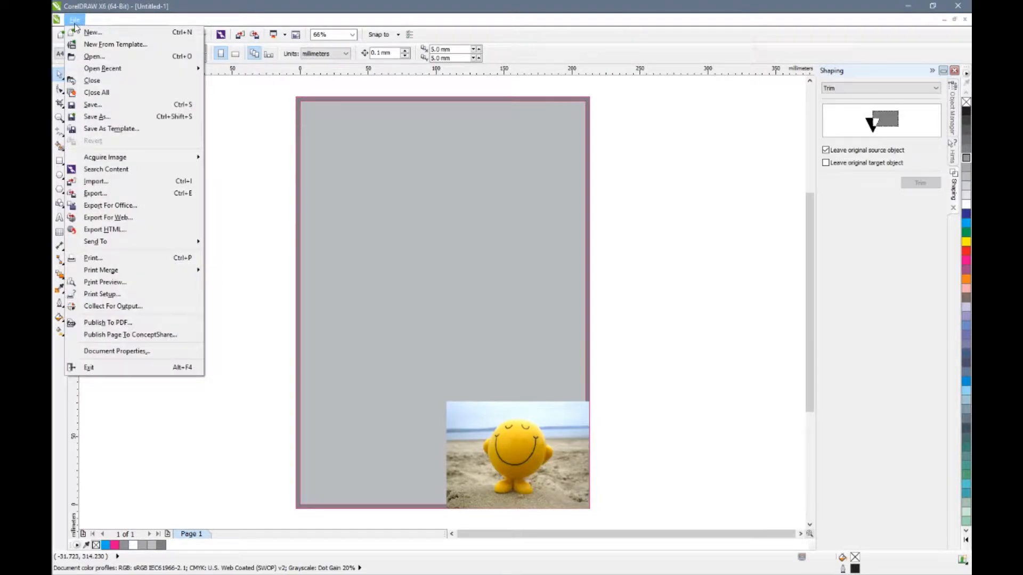
pyautogui.click(113, 321)
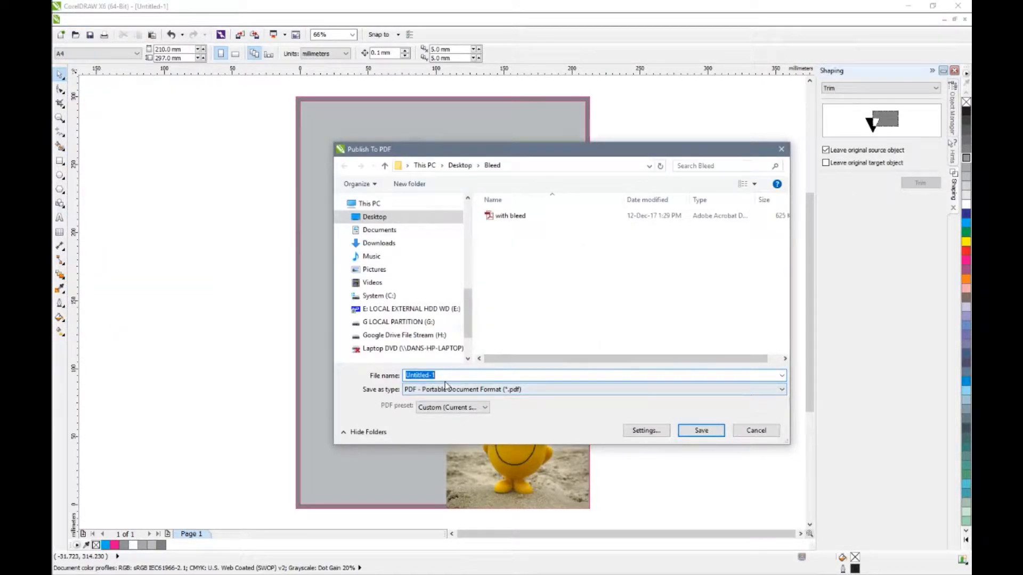
pyautogui.write('no bleed')
# Turn off the bleed limit in the PDF prepress settings and save the PDF.
pyautogui.click(662, 430)
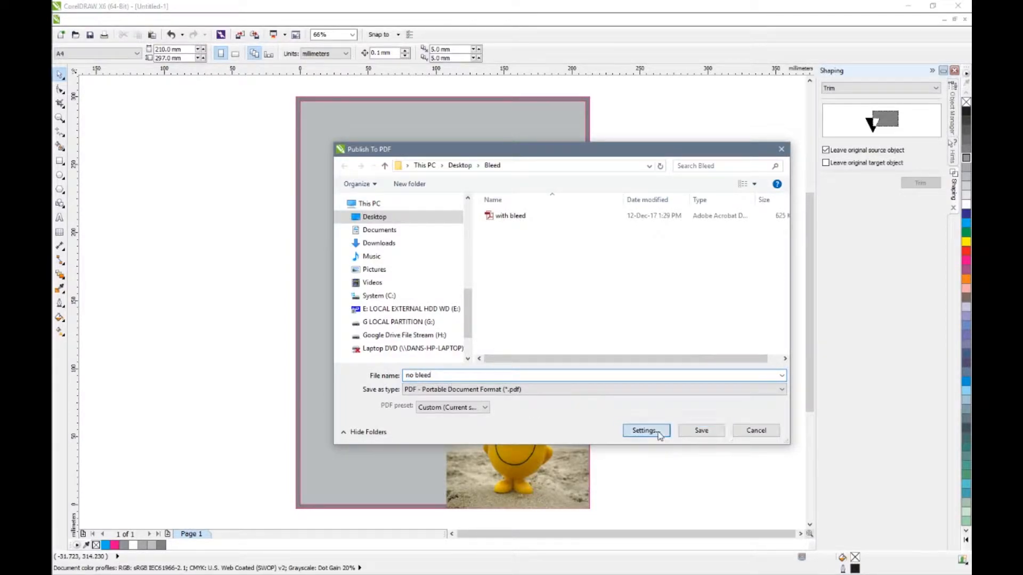
pyautogui.click(556, 212)
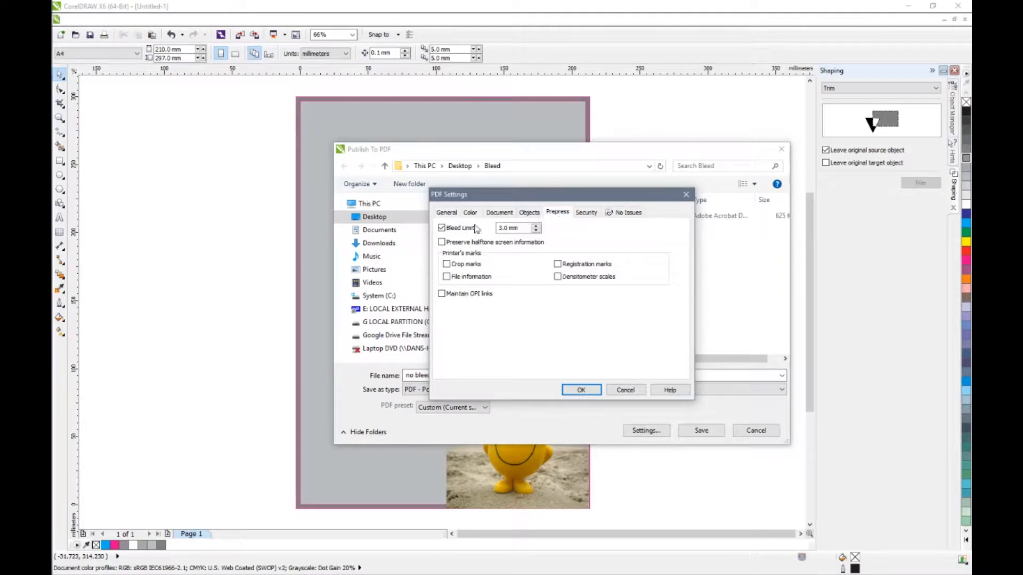
pyautogui.click(581, 389)
pyautogui.click(708, 433)
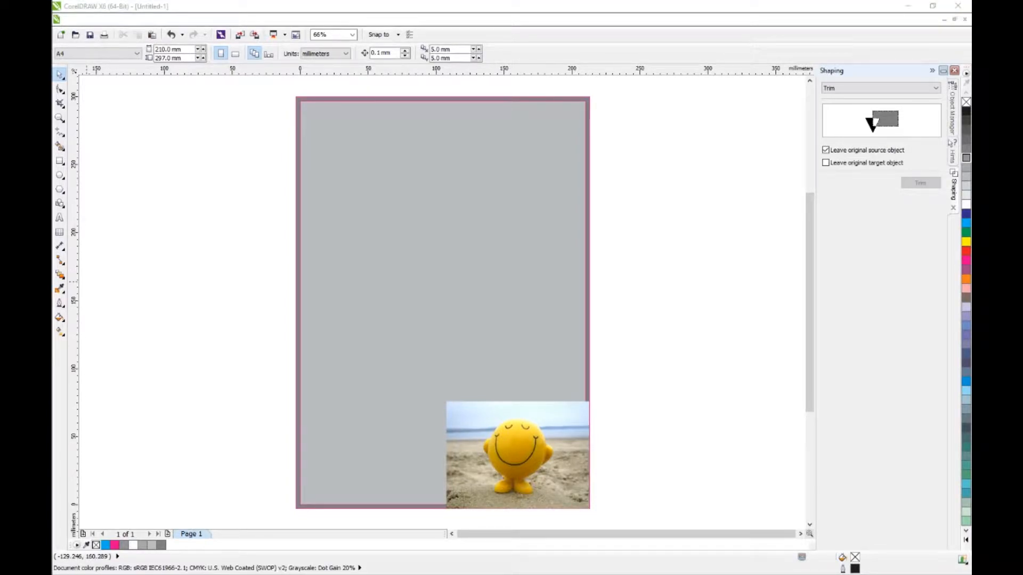
# Compare the "no bleed" and "with bleed" PDFs side by side in Acrobat at full-page view, and minimise both windows.
pyautogui.press('super+Left')
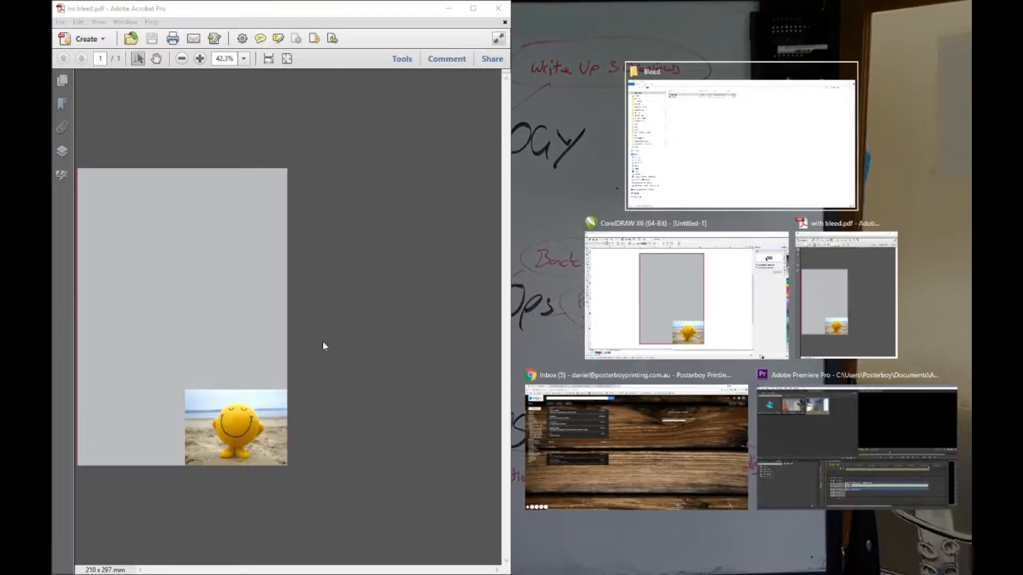
pyautogui.click(874, 280)
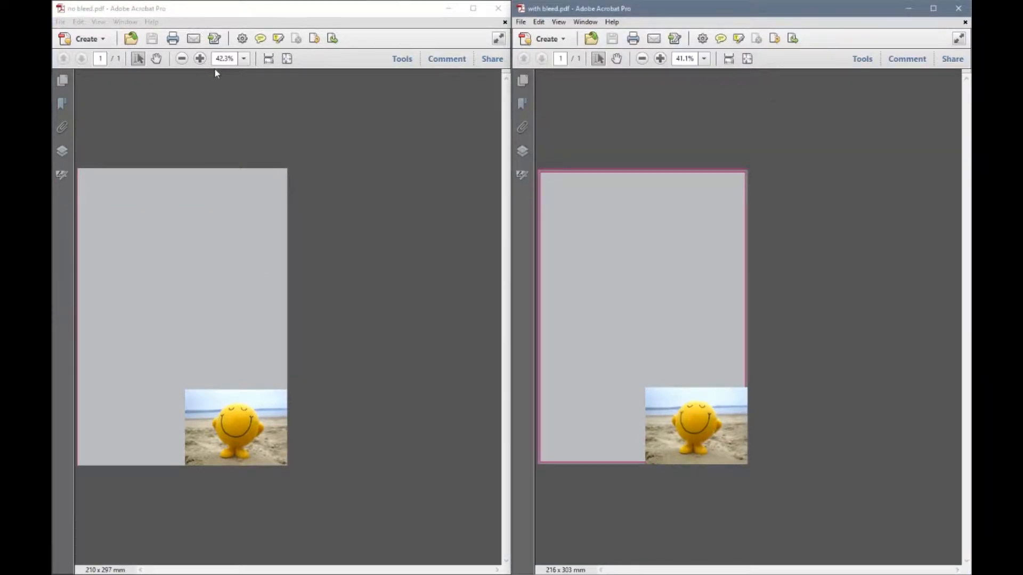
pyautogui.click(287, 58)
pyautogui.click(747, 58)
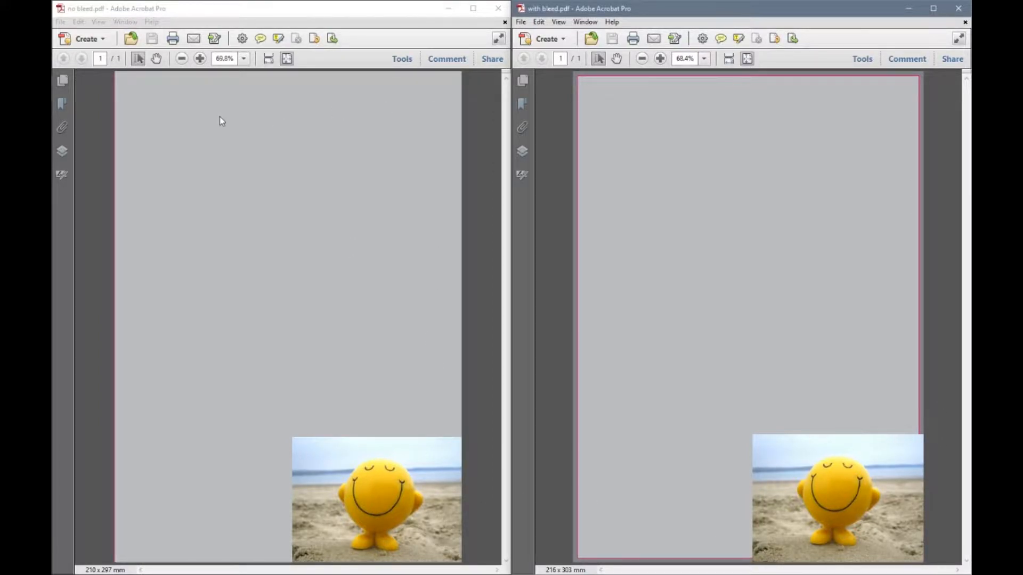
pyautogui.click(449, 8)
pyautogui.click(908, 8)
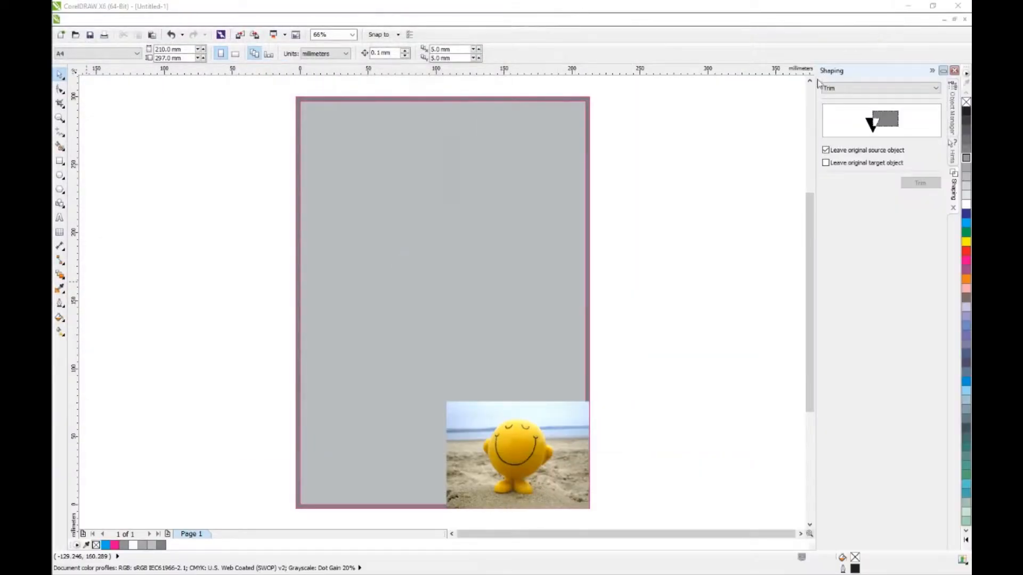
# Align the photo to the right and bottom edges of the light grey page-size rectangle.
pyautogui.click(528, 458)
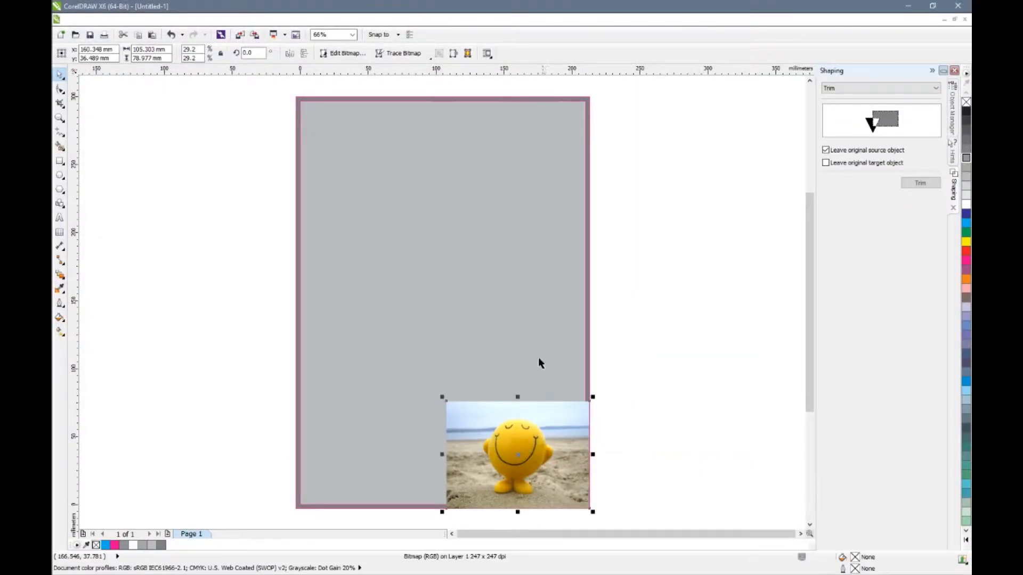
pyautogui.keyDown('shift'); pyautogui.click(507, 333); pyautogui.keyUp('shift')
pyautogui.press('r')
pyautogui.press('b')
pyautogui.click(634, 339)
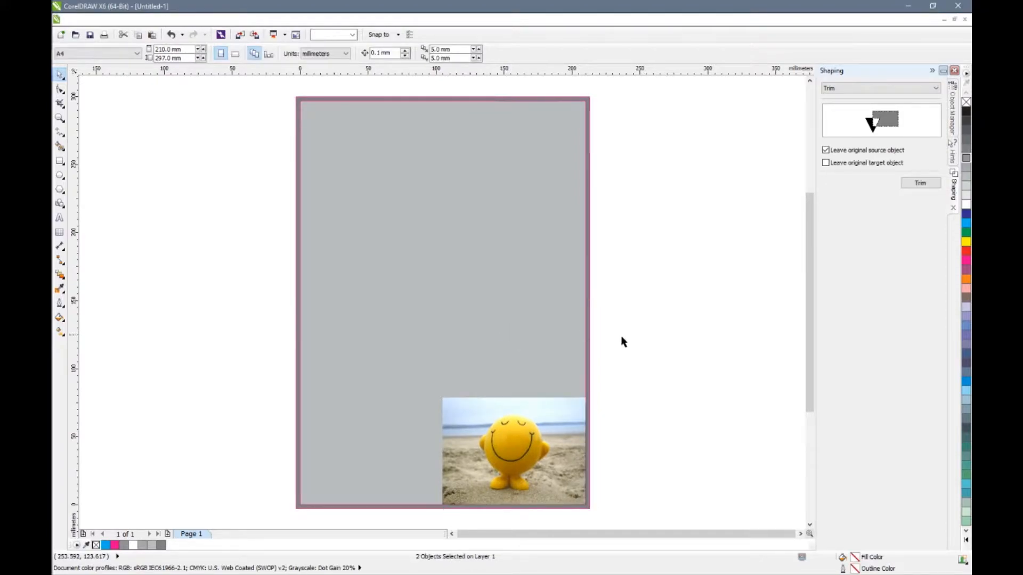
# Delete the darker bleed rectangle that extends beyond the page edges.
pyautogui.click(588, 323)
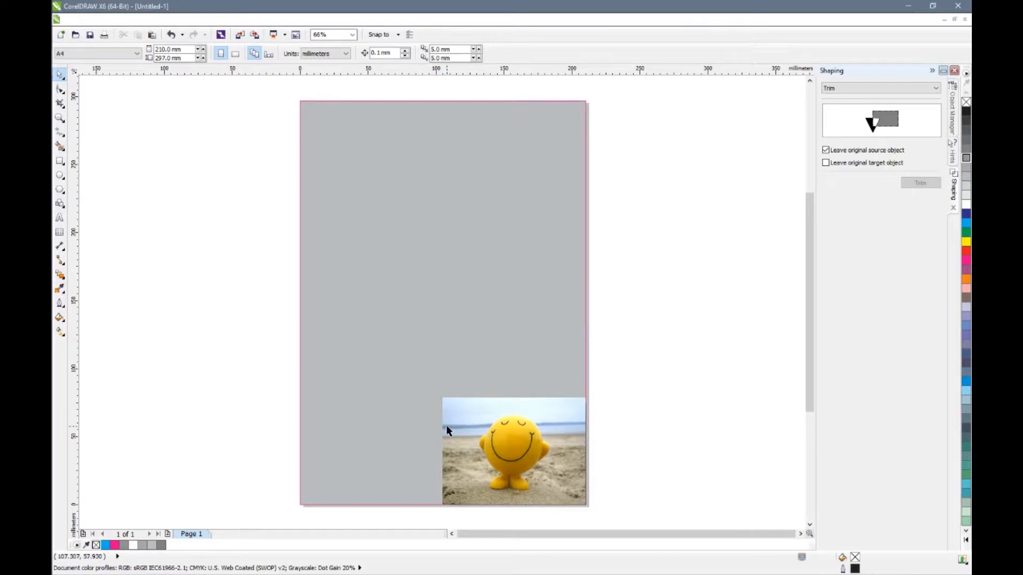
pyautogui.press('F4')
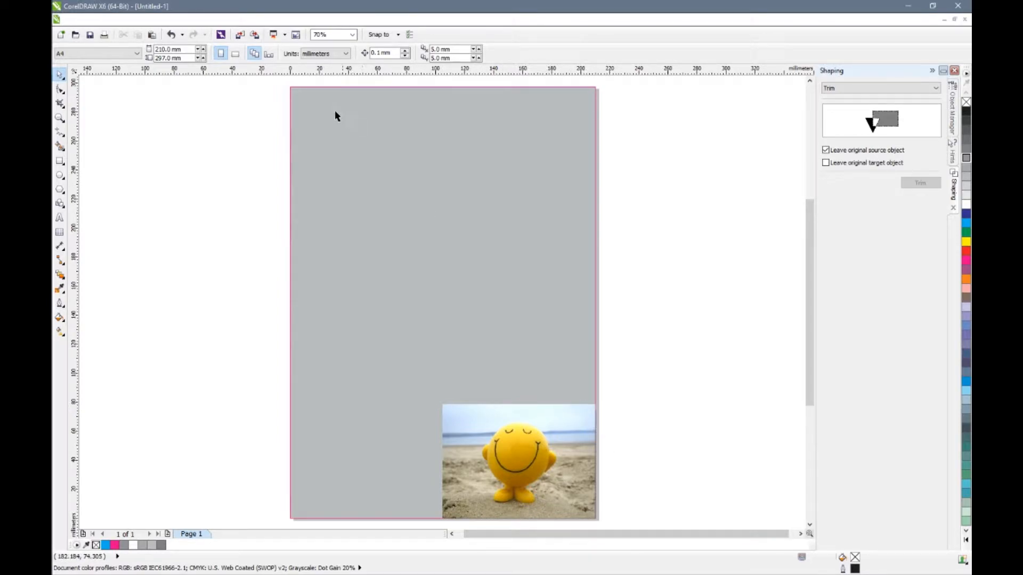
# Look at the "no bleed" PDF in Acrobat again and return to CorelDRAW.
pyautogui.click(75, 19)
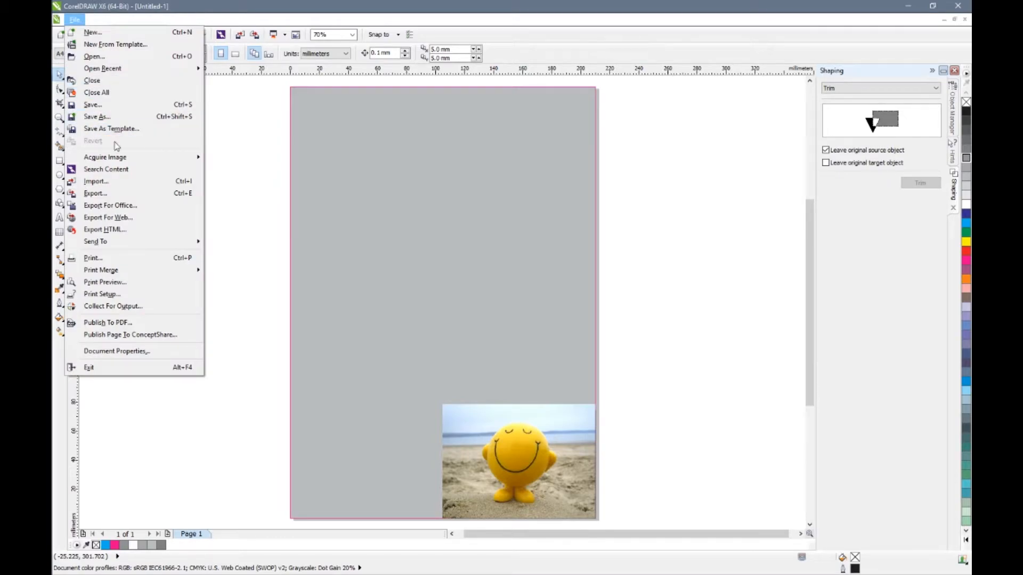
pyautogui.click(104, 181)
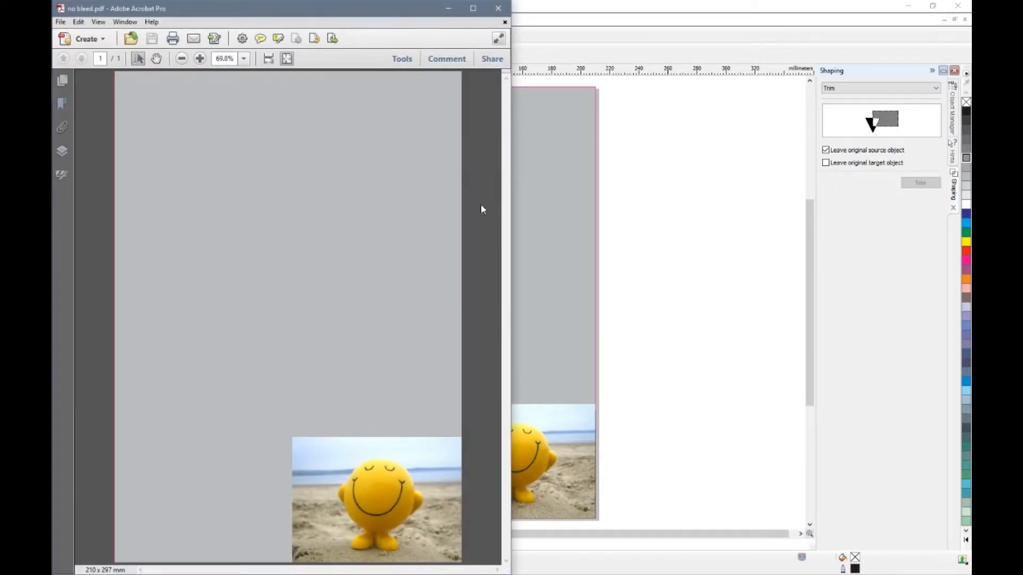
pyautogui.click(674, 346)
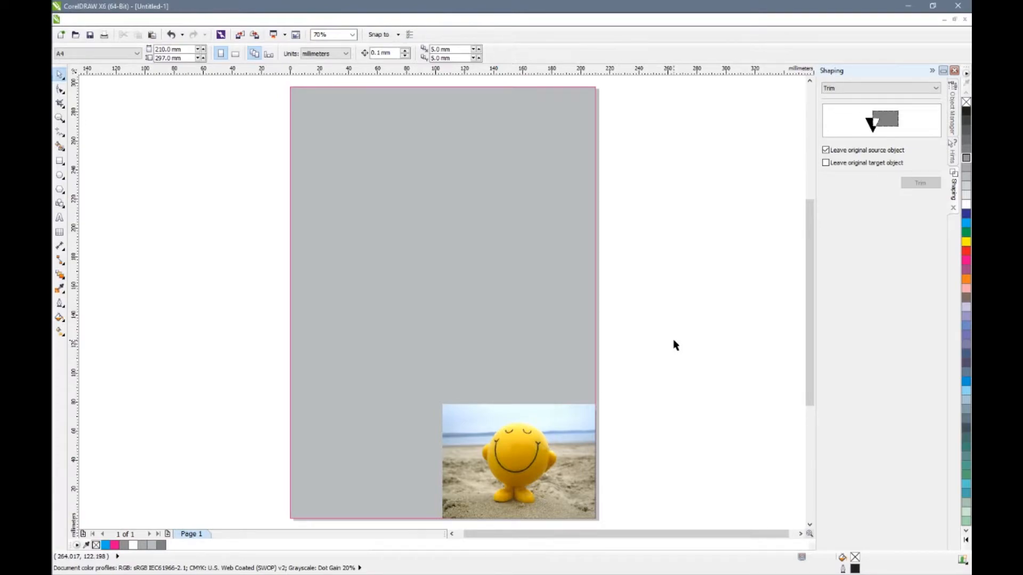
# Start publishing the layout without extended artwork to PDF with the file name "pretend bleed".
pyautogui.click(75, 19)
pyautogui.click(107, 323)
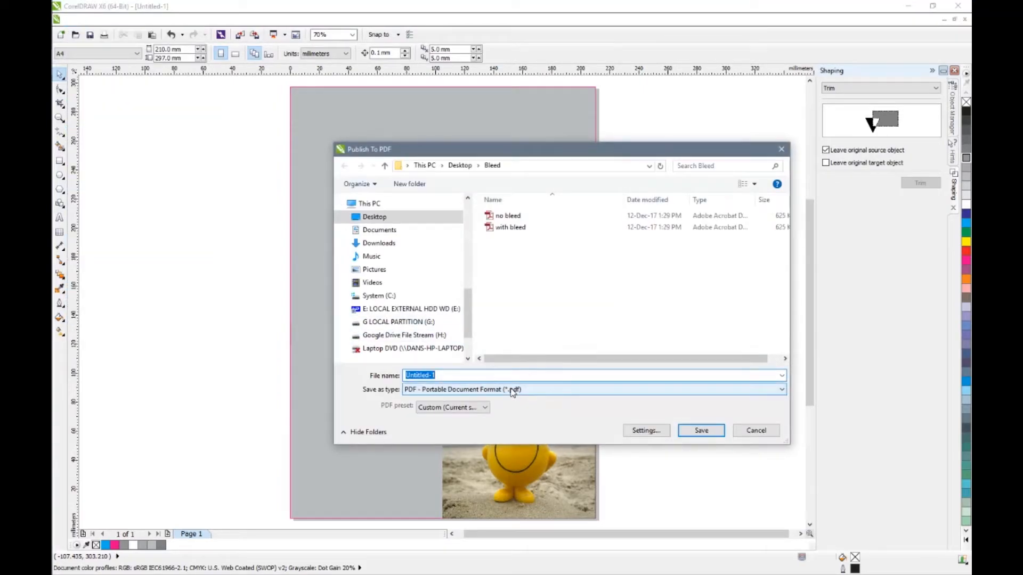
pyautogui.write('pretend')
# Turn on the 3 mm bleed limit in the prepress settings and save the "pretend bleed" PDF.
pyautogui.click(647, 429)
pyautogui.click(557, 214)
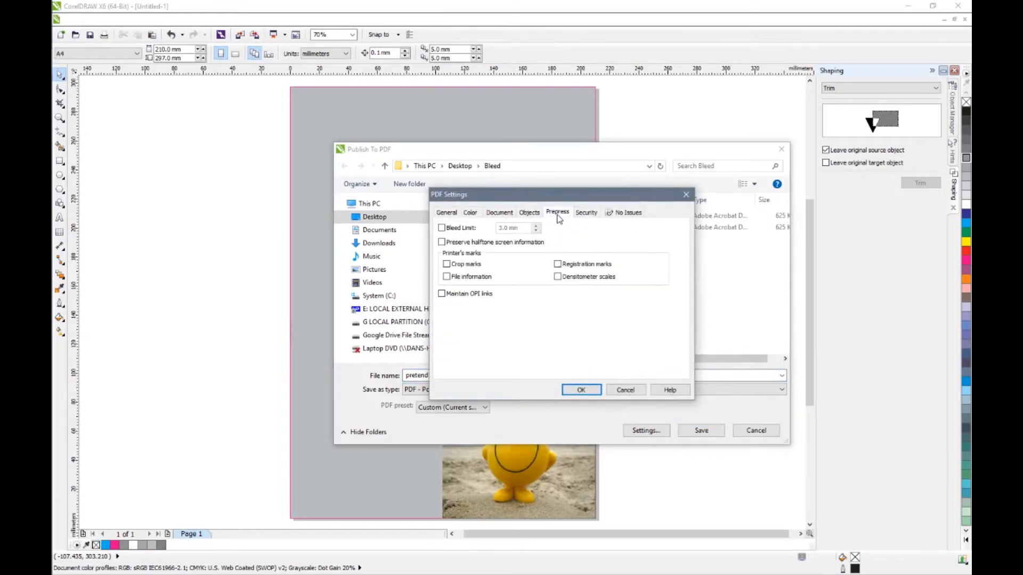
pyautogui.click(458, 228)
pyautogui.click(580, 390)
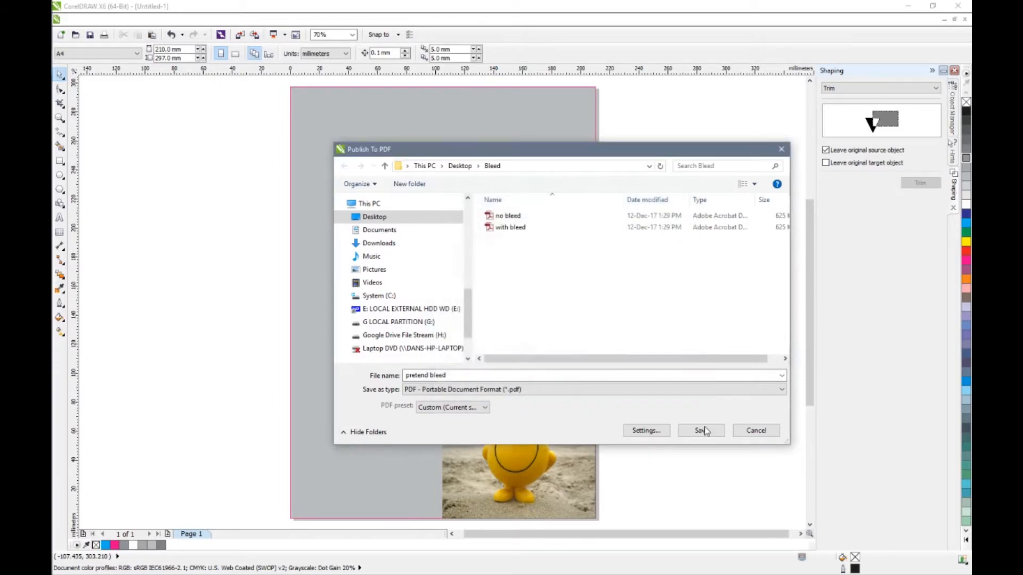
pyautogui.click(703, 428)
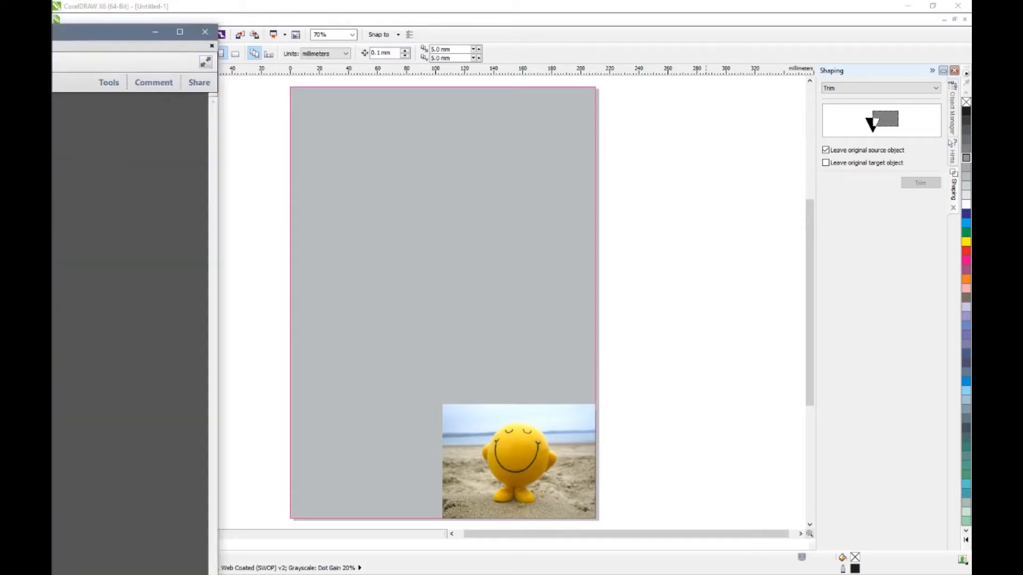
# Place the "with bleed" and "pretend bleed" PDFs side by side in Acrobat at full-page view and compare their page edges.
pyautogui.moveTo(52, 4); pyautogui.dragTo(338, 2)
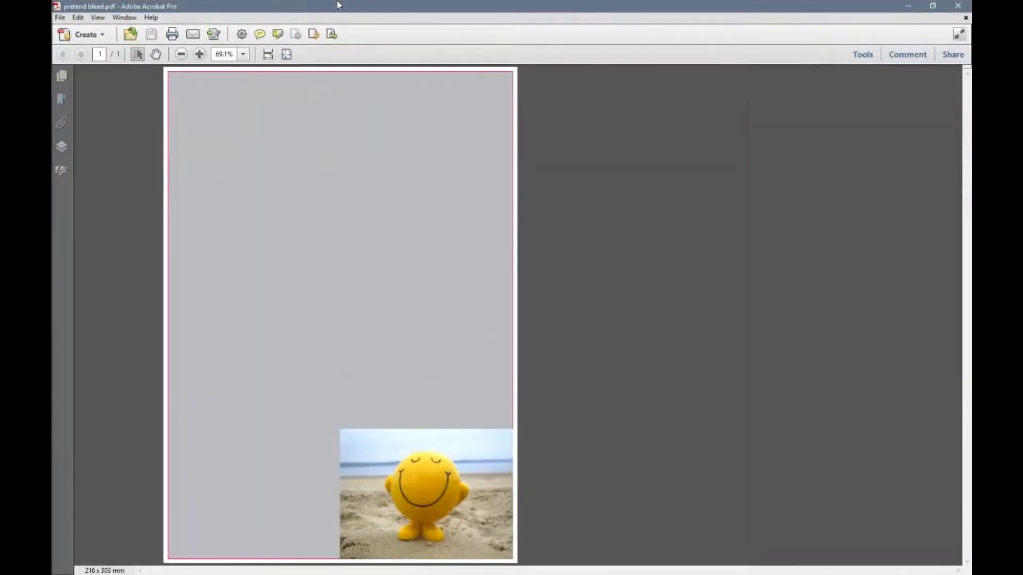
pyautogui.press('super+Right')
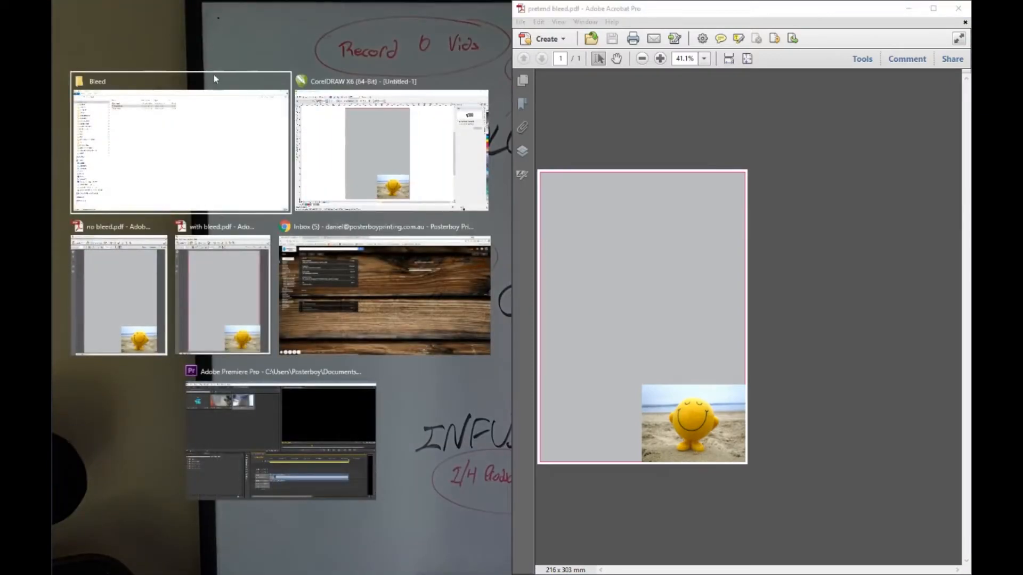
pyautogui.click(205, 287)
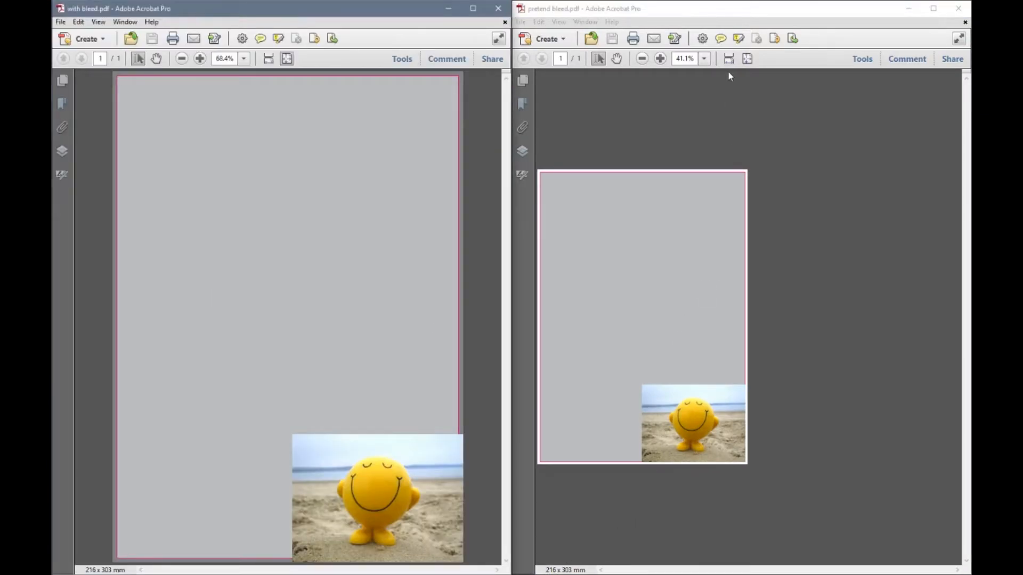
pyautogui.click(747, 58)
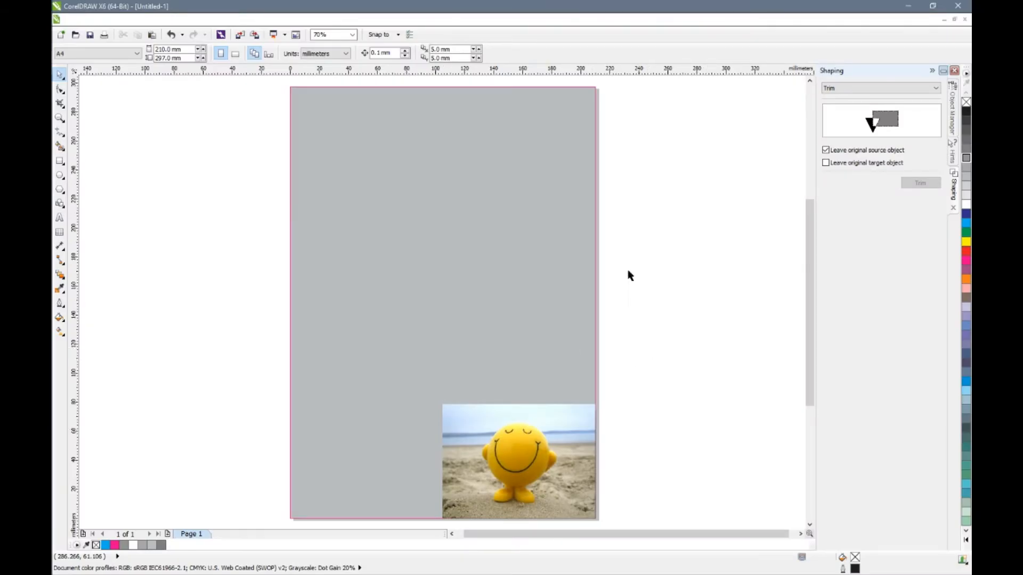
pyautogui.click(905, 7)
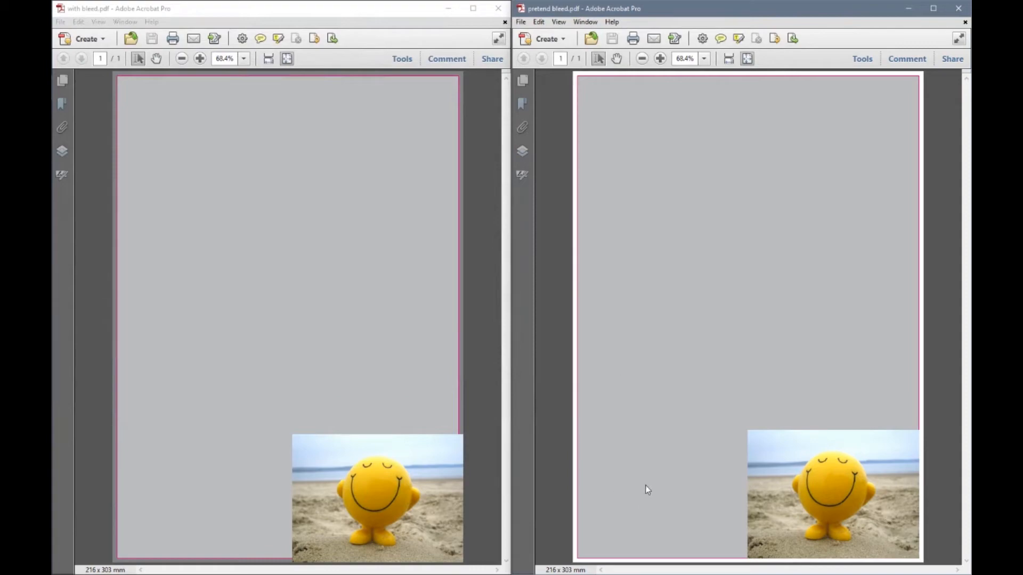